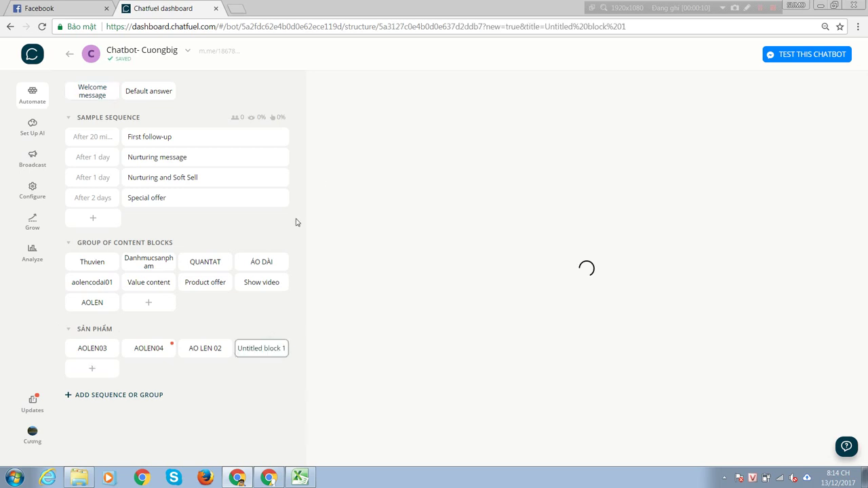
Name the new untitled block in the SẢN PHẨM group bosutapt12.
{"action": "type", "text": "bo"}
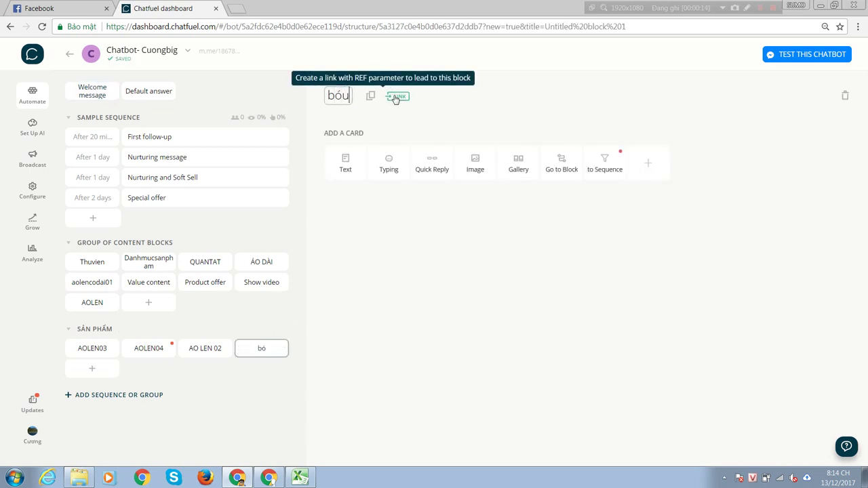
{"action": "key", "text": "BackSpace"}
{"action": "type", "text": "osutapt"}
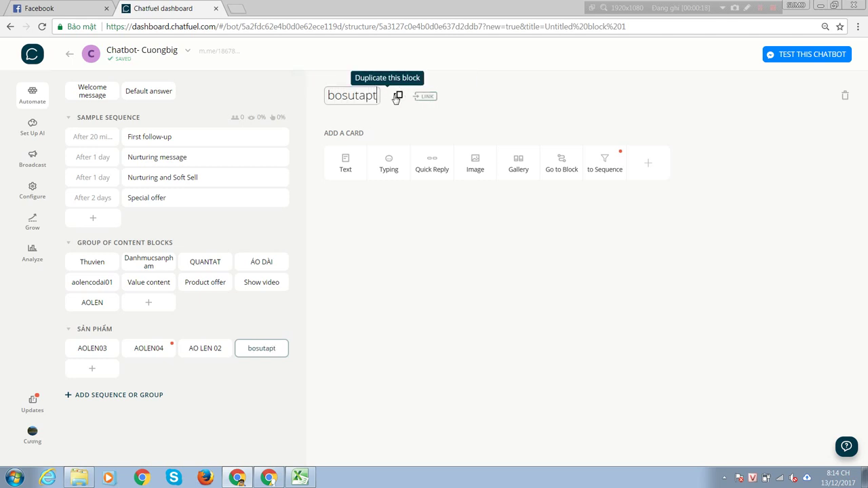
{"action": "type", "text": "12"}
{"action": "key", "text": "Return"}
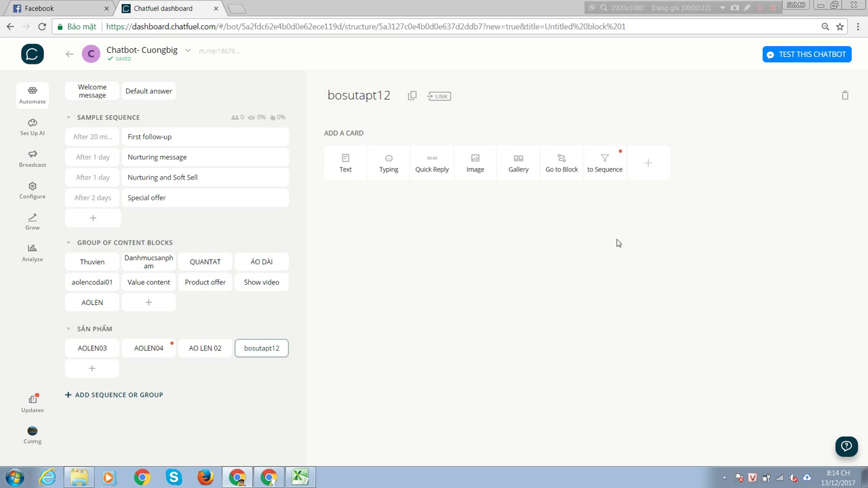
Add a text card to the block reading "Bộ sư tập tháng 12".
{"action": "left_click", "coordinate": [347, 165]}
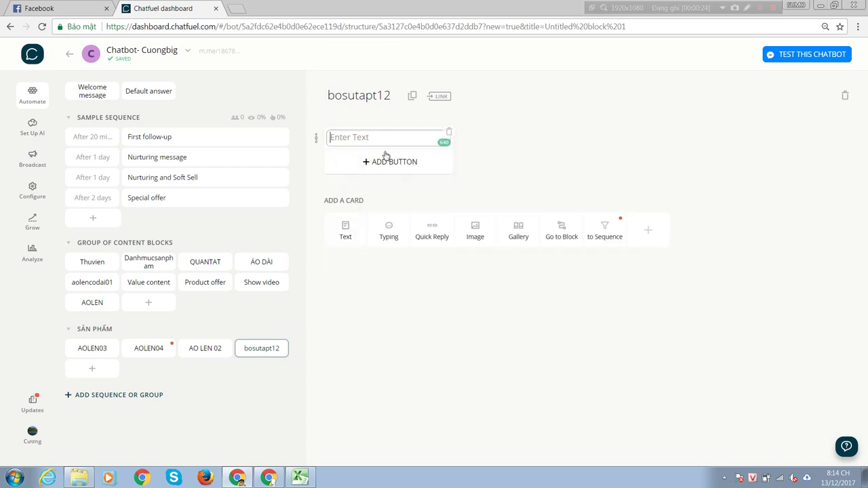
{"action": "key", "text": "Caps_Lock"}
{"action": "type", "text": "B"}
{"action": "key", "text": "Caps_Lock"}
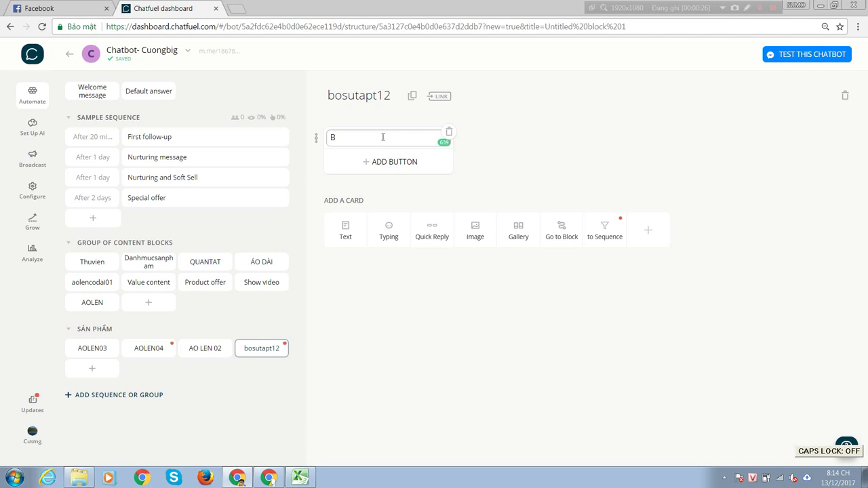
{"action": "type", "text": "oj s\\uu"}
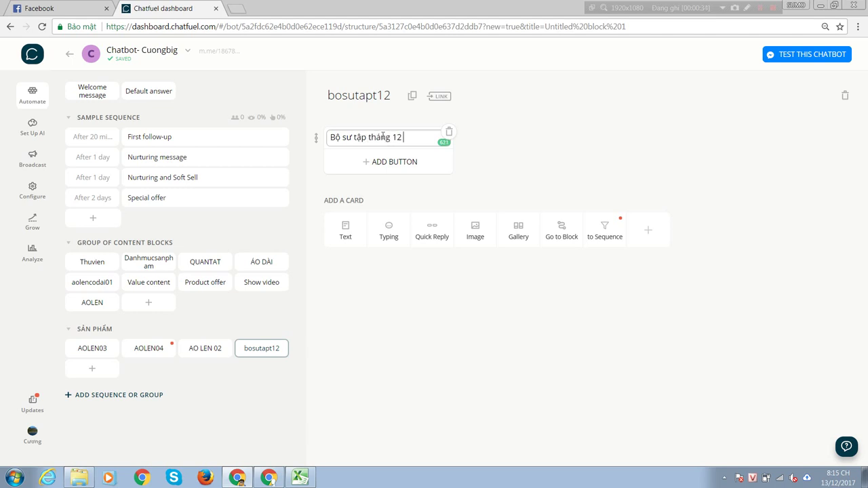
{"action": "left_click", "coordinate": [676, 341]}
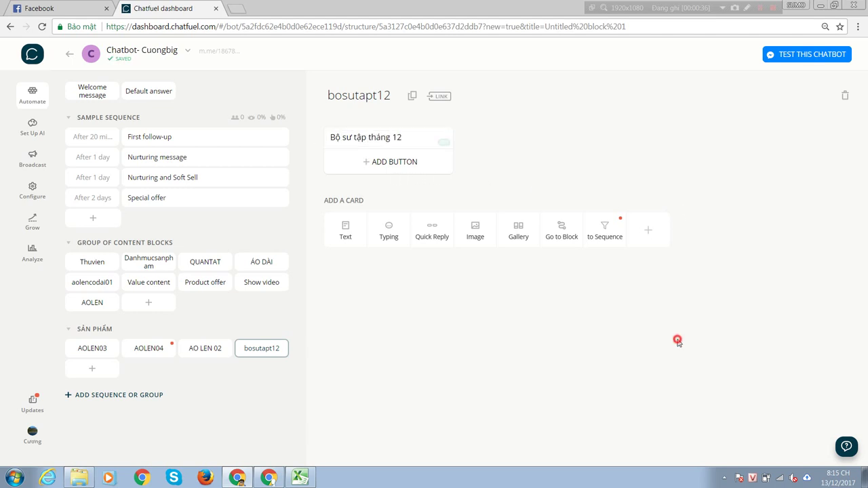
Add a gallery card using the Desktop image 134602_mix_ao_len_co_lo_2 and set the gallery to square images.
{"action": "left_click", "coordinate": [519, 237]}
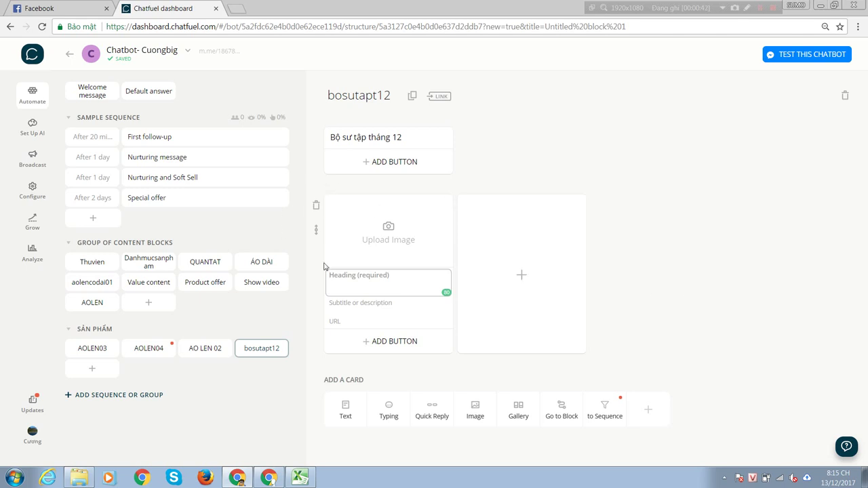
{"action": "left_click", "coordinate": [407, 231]}
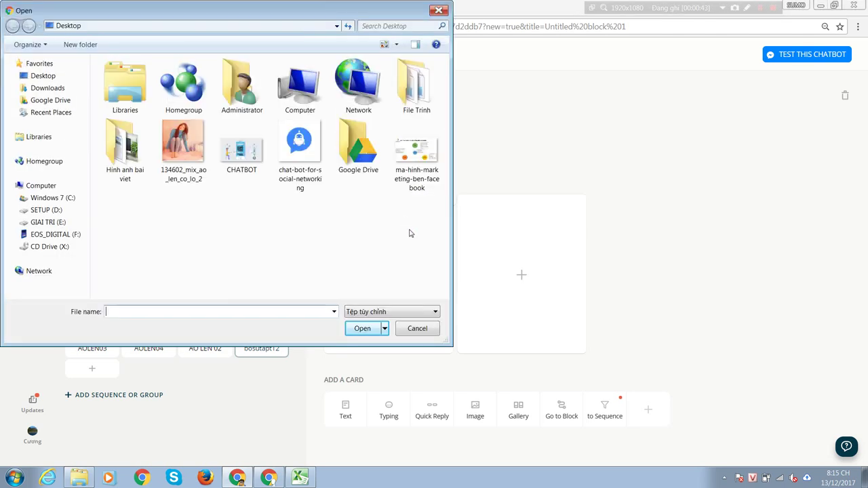
{"action": "double_click", "coordinate": [196, 144]}
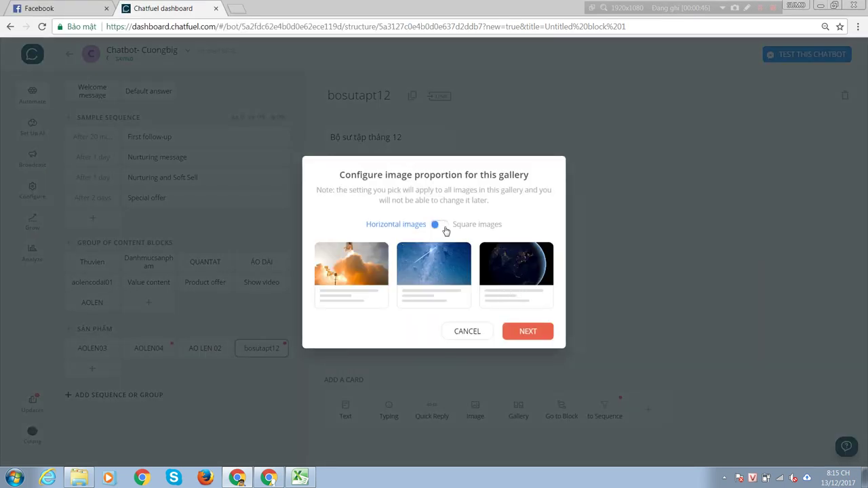
{"action": "left_click", "coordinate": [444, 227]}
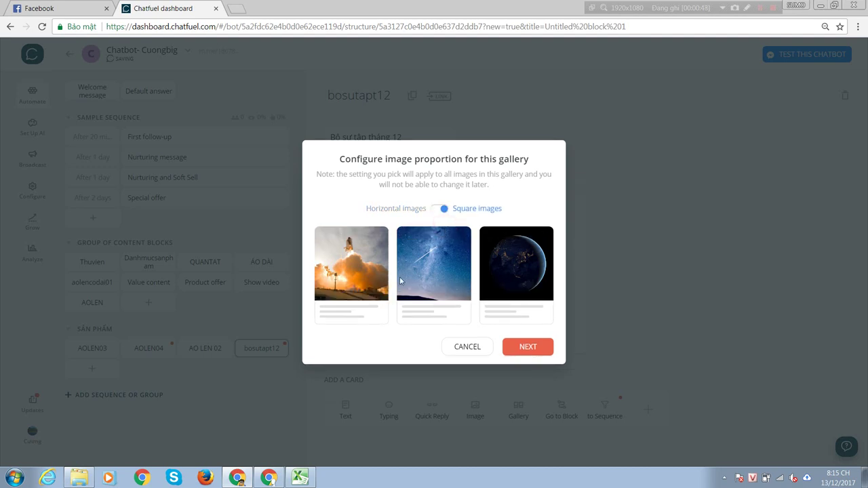
{"action": "left_click", "coordinate": [434, 216]}
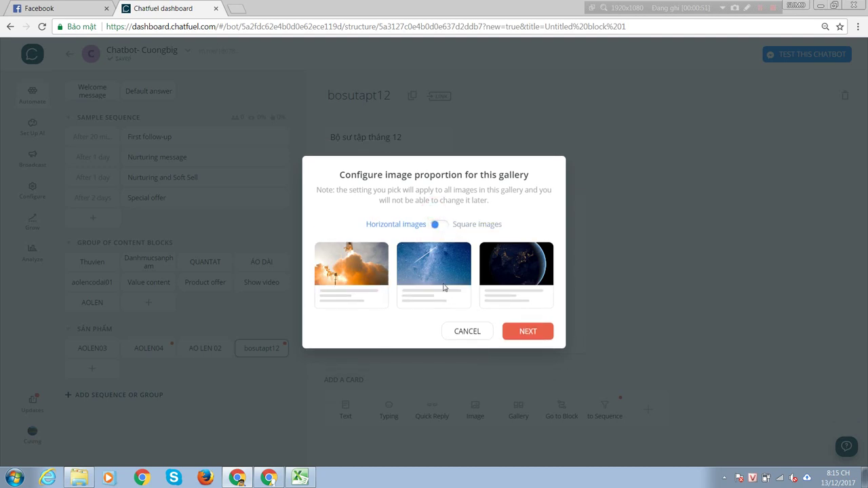
{"action": "left_click", "coordinate": [441, 221]}
{"action": "left_click", "coordinate": [533, 350]}
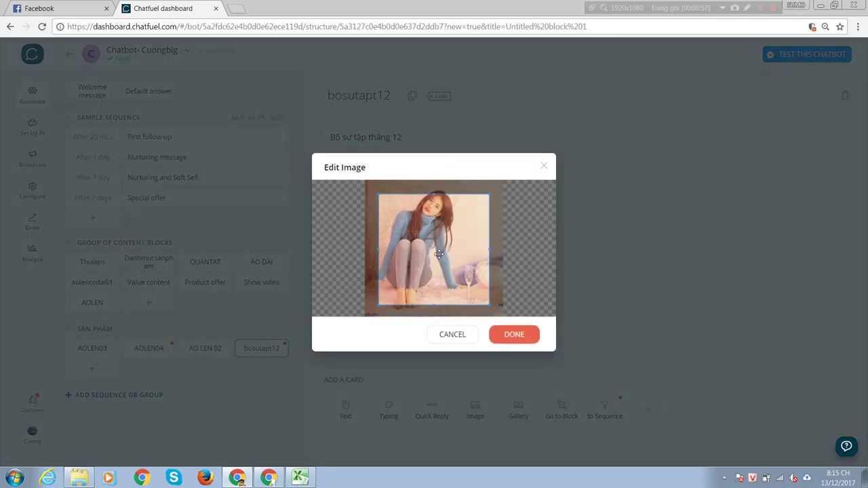
Enlarge and reposition the square crop so it covers most of the photo around the woman, and apply it.
{"action": "left_click_drag", "start_coordinate": [490, 305], "coordinate": [503, 318]}
{"action": "left_click_drag", "start_coordinate": [486, 267], "coordinate": [475, 256]}
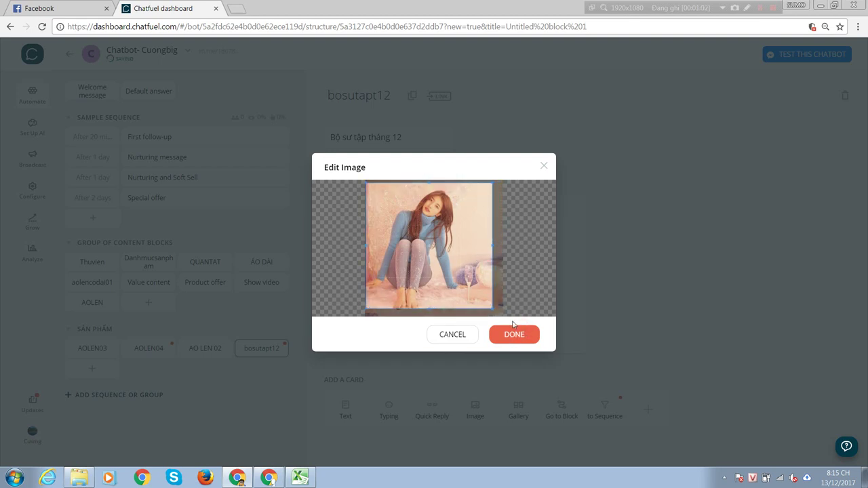
{"action": "left_click", "coordinate": [512, 337]}
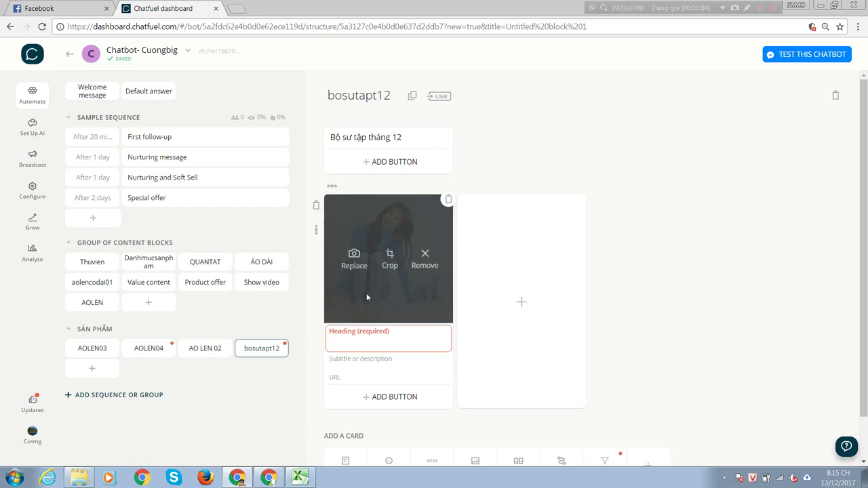
Add two more gallery items with the Desktop images chat-bot-for-social-networking and CHATBOT.
{"action": "left_click", "coordinate": [545, 290]}
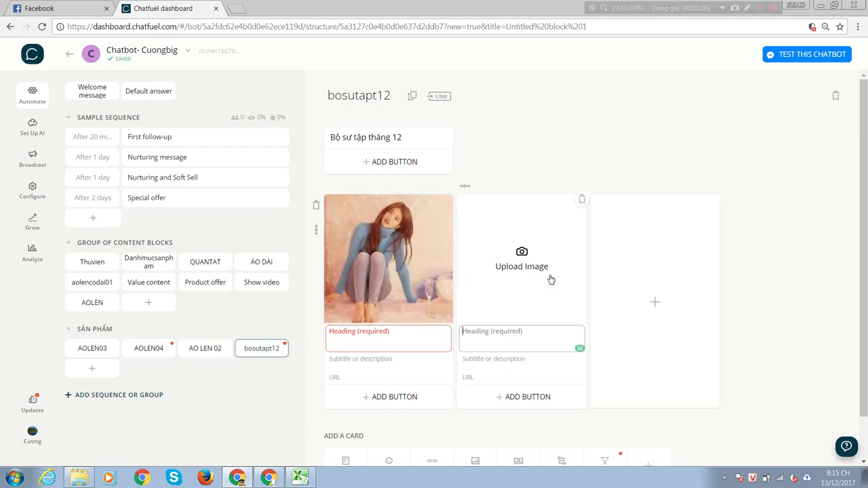
{"action": "left_click", "coordinate": [535, 252]}
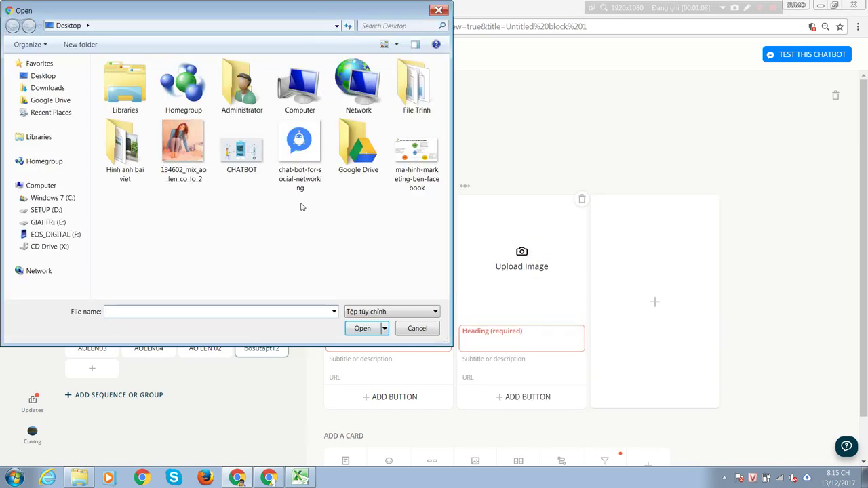
{"action": "double_click", "coordinate": [298, 144]}
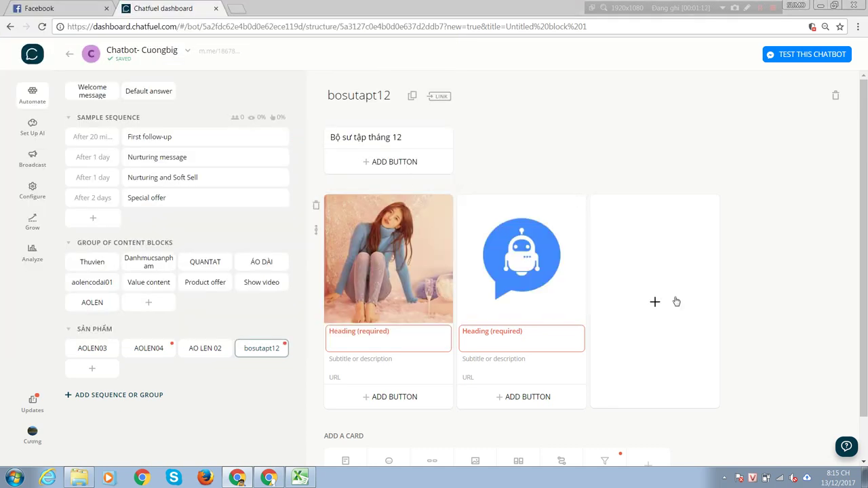
{"action": "left_click", "coordinate": [676, 301]}
{"action": "left_click", "coordinate": [655, 266]}
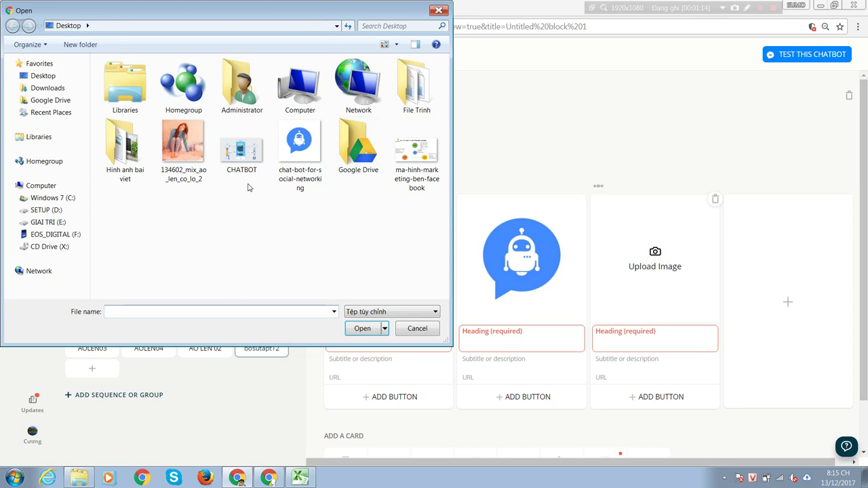
{"action": "double_click", "coordinate": [231, 150]}
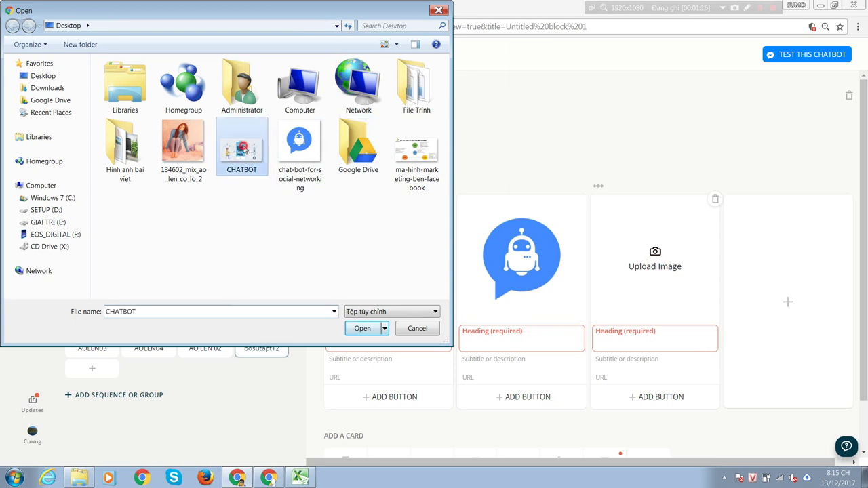
Enter the headings "Sản phẩm 001" for the first gallery item and "Sản phẩm 002" for the second.
{"action": "left_click", "coordinate": [396, 331]}
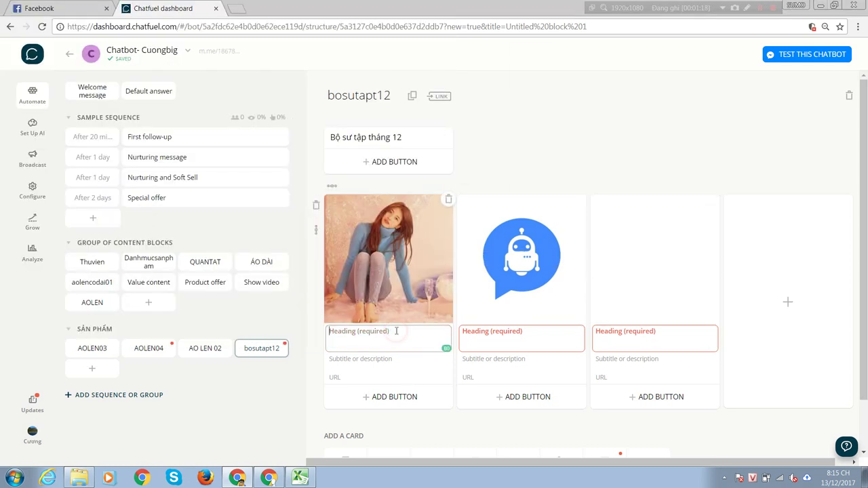
{"action": "type", "text": "Sản phẩm 001"}
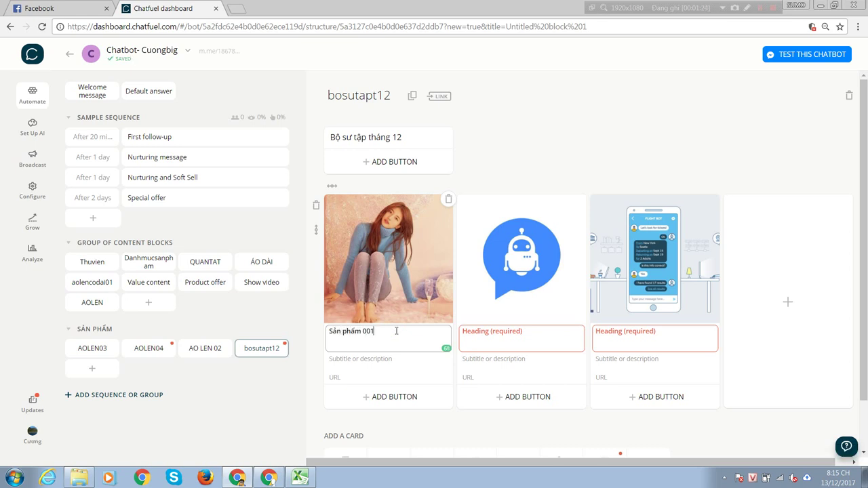
{"action": "left_click", "coordinate": [518, 332]}
{"action": "key", "text": "Caps_Lock"}
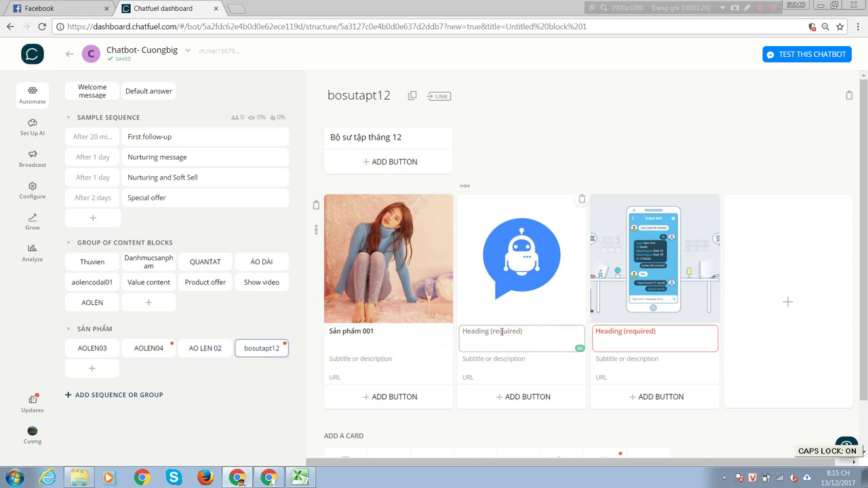
{"action": "type", "text": "SDa"}
{"action": "type", "text": " pha"}
{"action": "type", "text": " 002"}
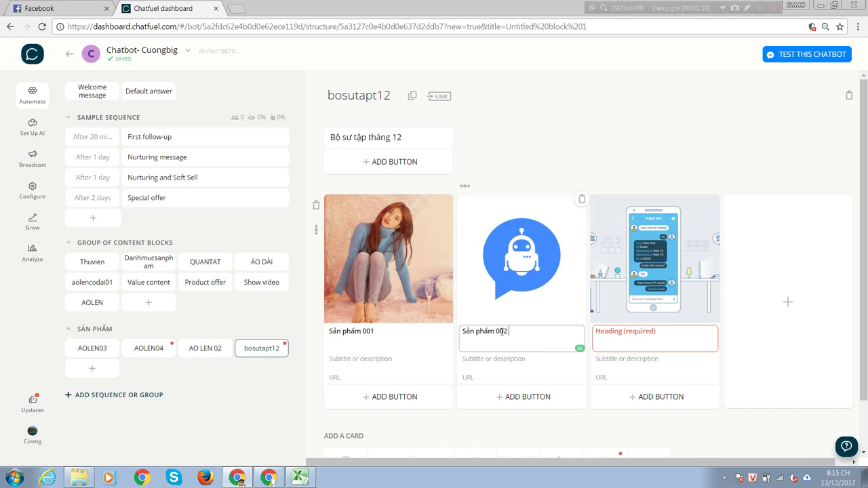
Enter "Aó len xxx" as the subtitle of the first gallery item, leaving its URL empty.
{"action": "left_click", "coordinate": [378, 360]}
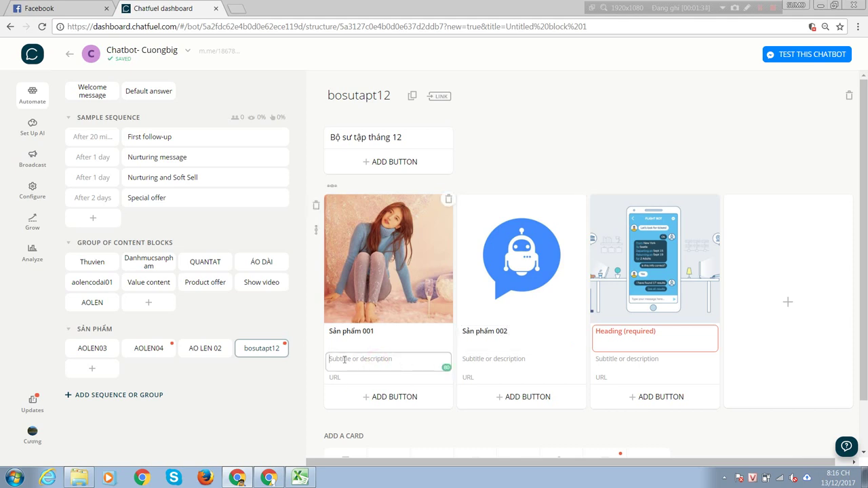
{"action": "key", "text": "Caps_Lock"}
{"action": "type", "text": "Ao len xxx"}
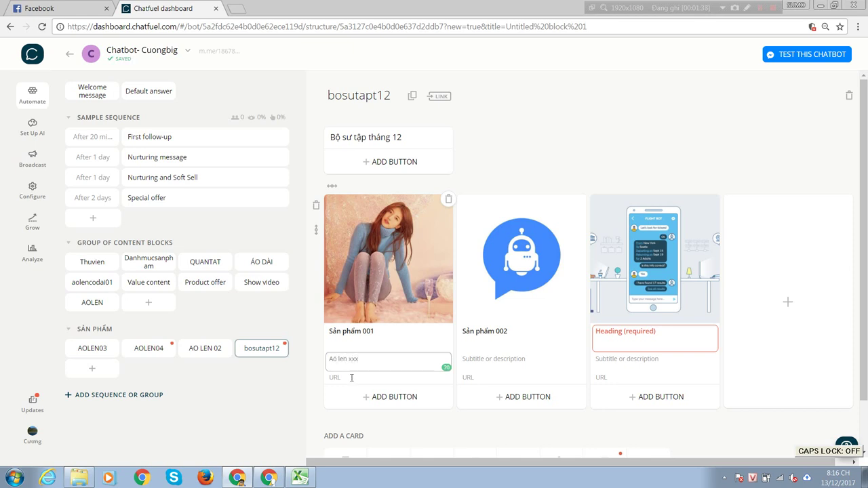
{"action": "left_click", "coordinate": [351, 377]}
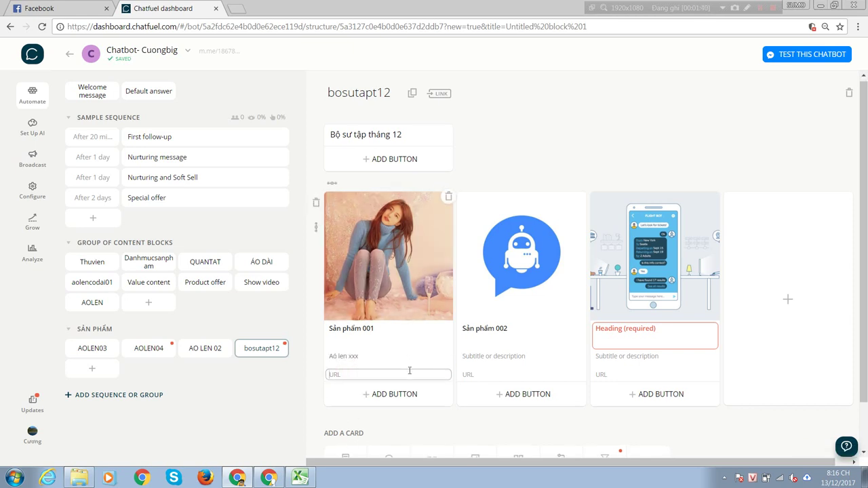
Add a Share button to the Sản phẩm 001 gallery item.
{"action": "scroll", "coordinate": [409, 370], "scroll_direction": "down", "scroll_amount": 1}
{"action": "left_click", "coordinate": [400, 343]}
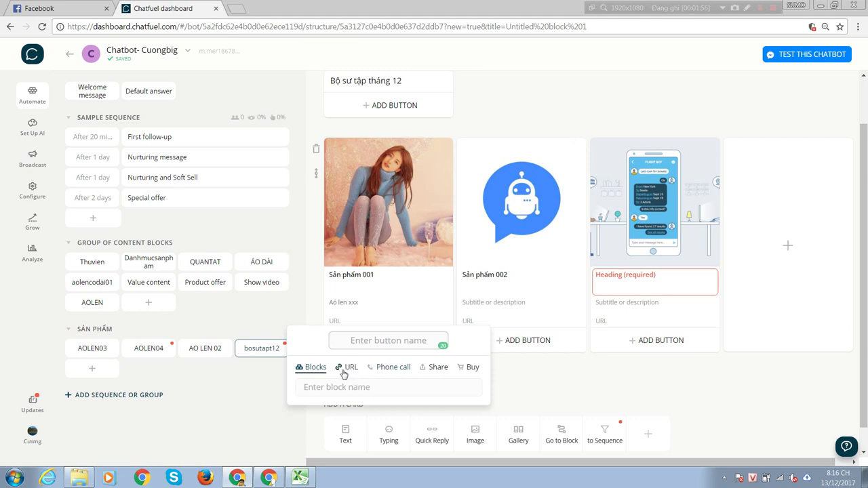
{"action": "left_click", "coordinate": [434, 368]}
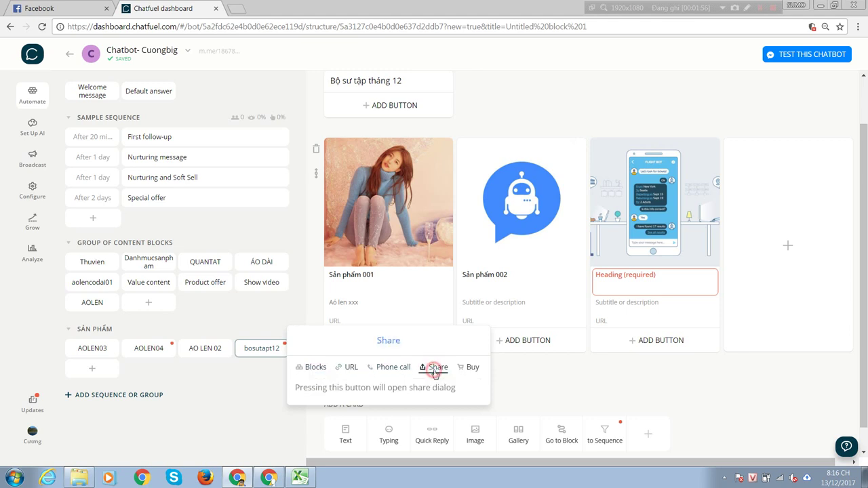
{"action": "left_click", "coordinate": [550, 386]}
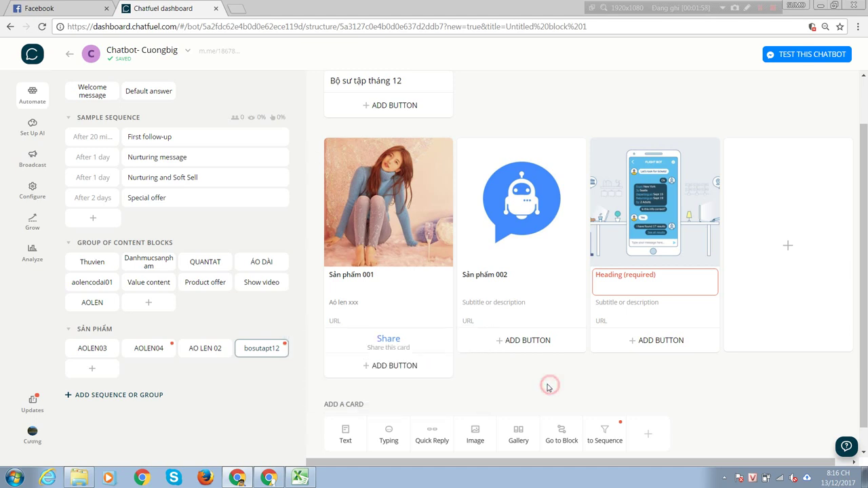
Add a Share button to both the second and the third gallery items.
{"action": "left_click", "coordinate": [535, 341]}
{"action": "left_click", "coordinate": [571, 367]}
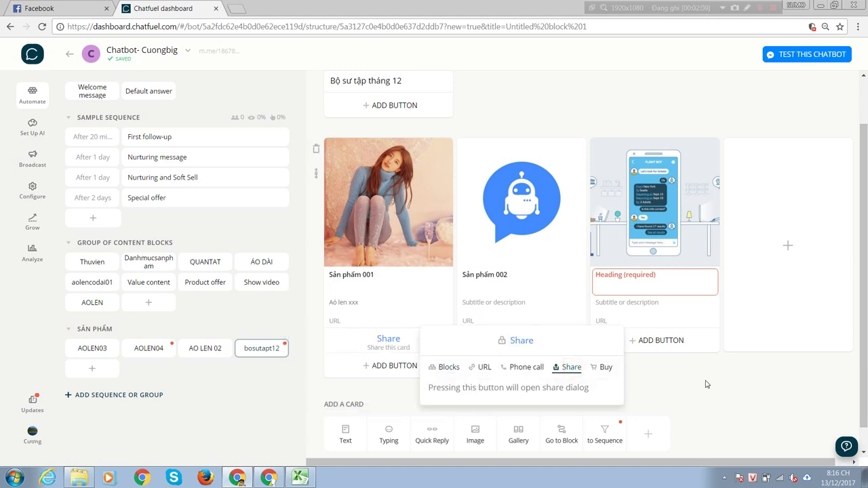
{"action": "left_click", "coordinate": [710, 382]}
{"action": "left_click", "coordinate": [668, 340]}
{"action": "left_click", "coordinate": [701, 367]}
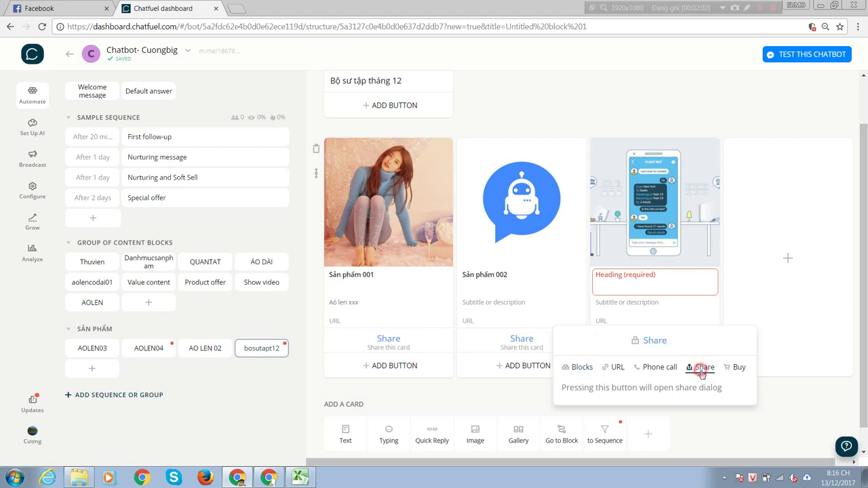
{"action": "left_click", "coordinate": [807, 400]}
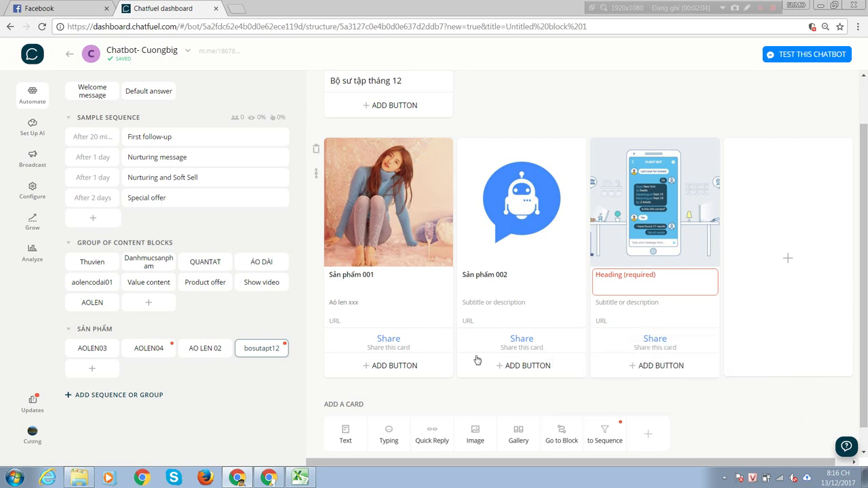
{"action": "left_click", "coordinate": [388, 368]}
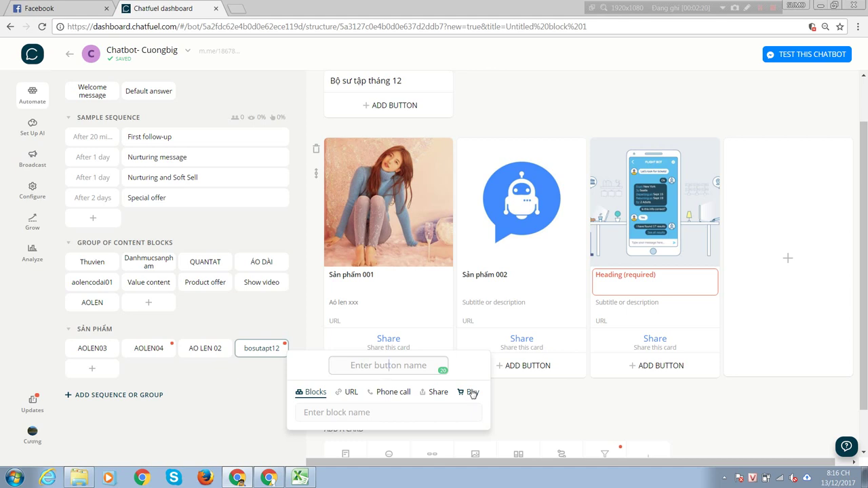
{"action": "left_click", "coordinate": [508, 402]}
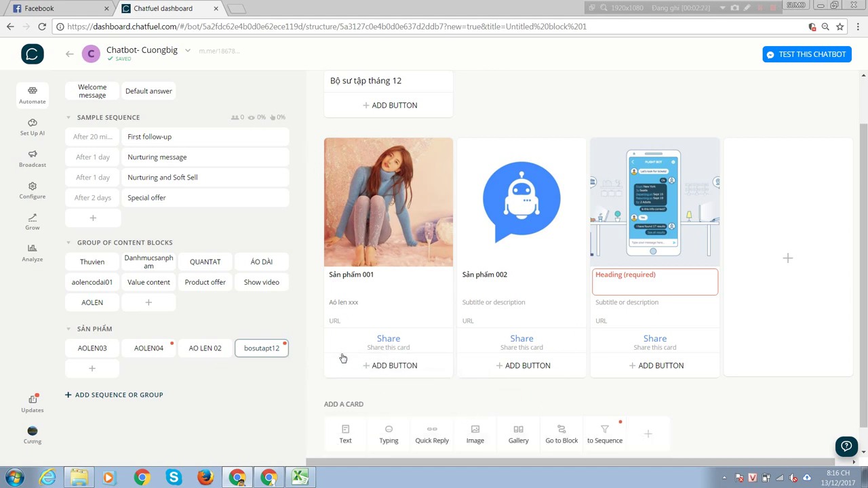
{"action": "left_click", "coordinate": [379, 277]}
{"action": "left_click", "coordinate": [405, 276]}
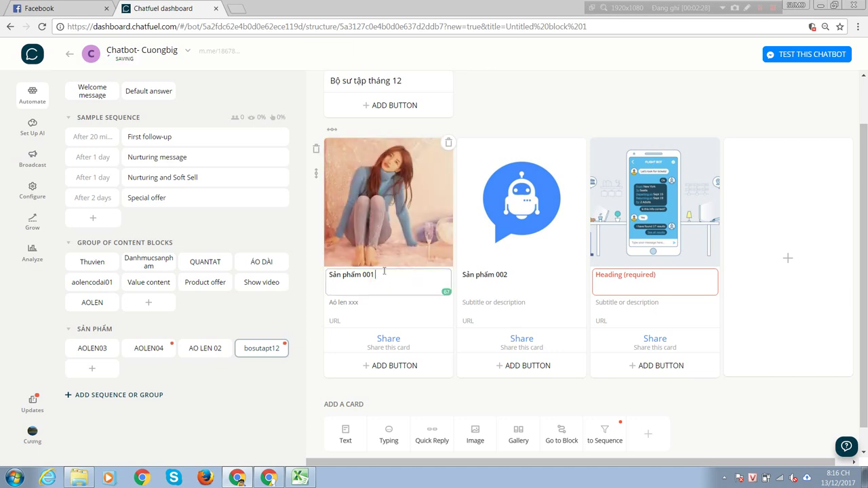
{"action": "left_click", "coordinate": [344, 320]}
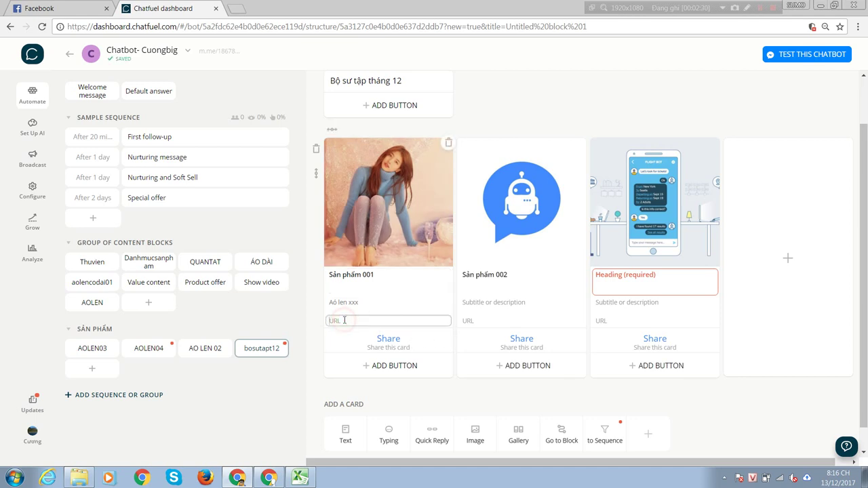
{"action": "type", "text": "http://cuongbig.com"}
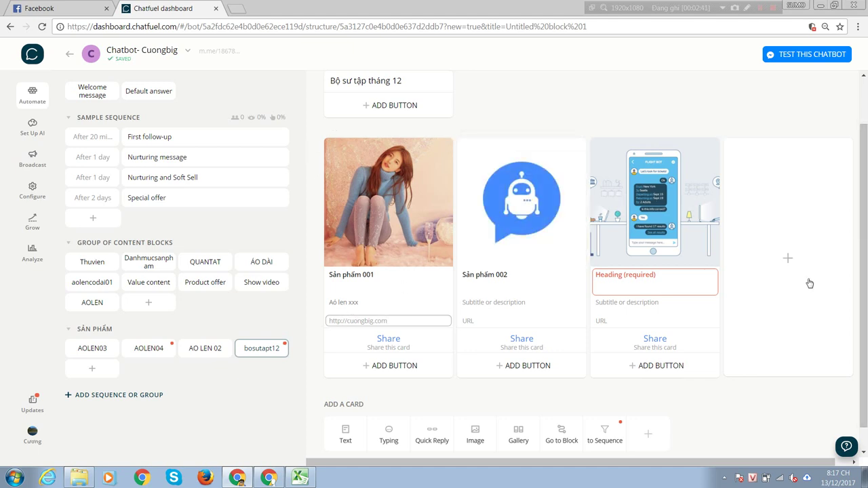
{"action": "left_click", "coordinate": [795, 410]}
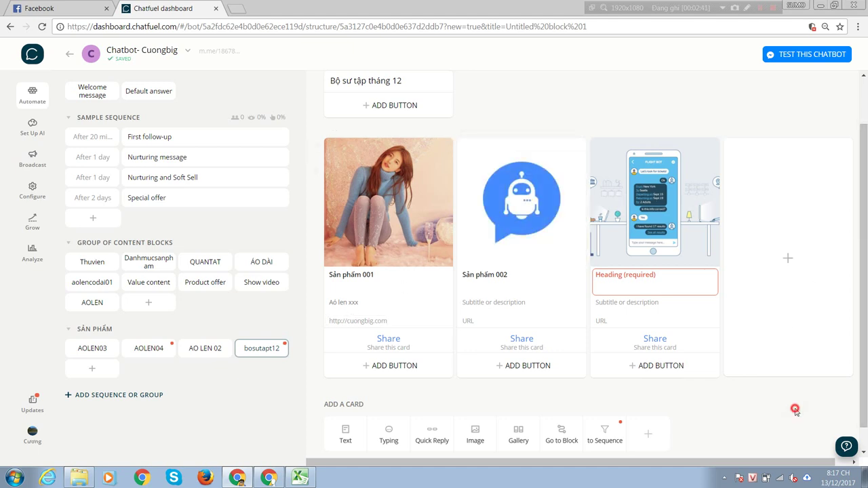
Enter the heading "Sản phẩm 003" for the third gallery item.
{"action": "left_click", "coordinate": [674, 285]}
{"action": "key", "text": "Caps_Lock"}
{"action": "type", "text": "San"}
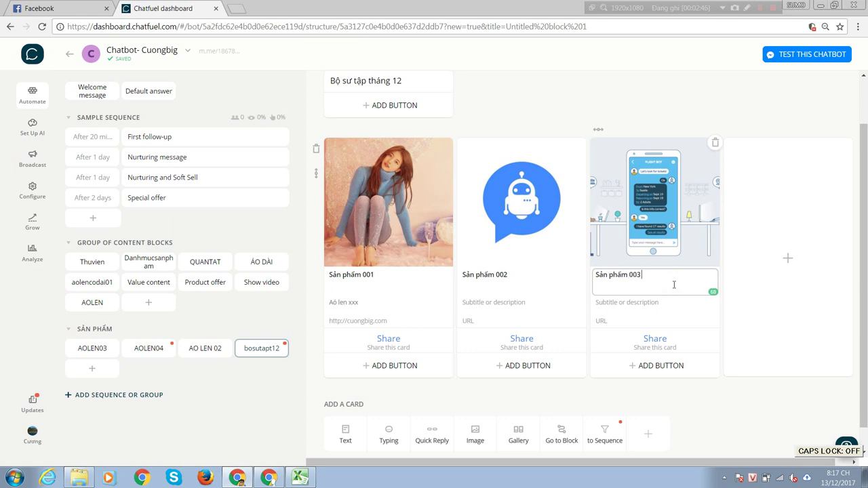
{"action": "type", "text": " phẩm 003"}
{"action": "left_click", "coordinate": [732, 405]}
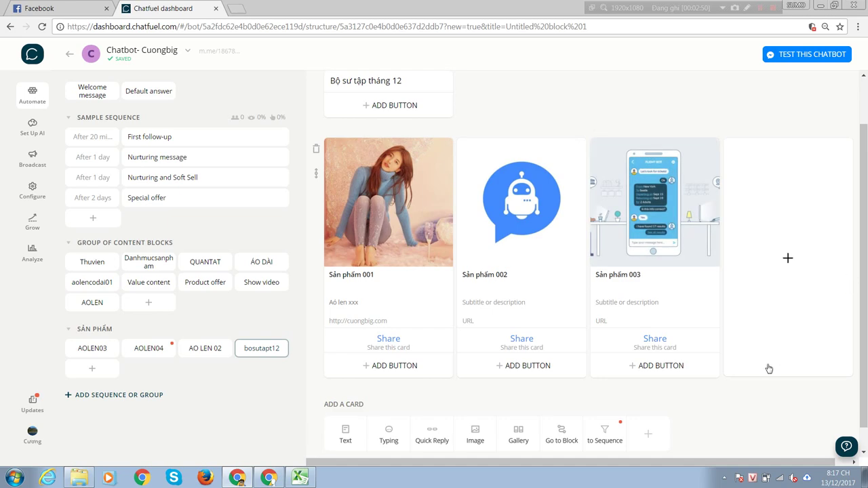
Add a List plugin card below the product gallery in the bosutapt12 block.
{"action": "scroll", "coordinate": [780, 369], "scroll_direction": "down", "scroll_amount": 1}
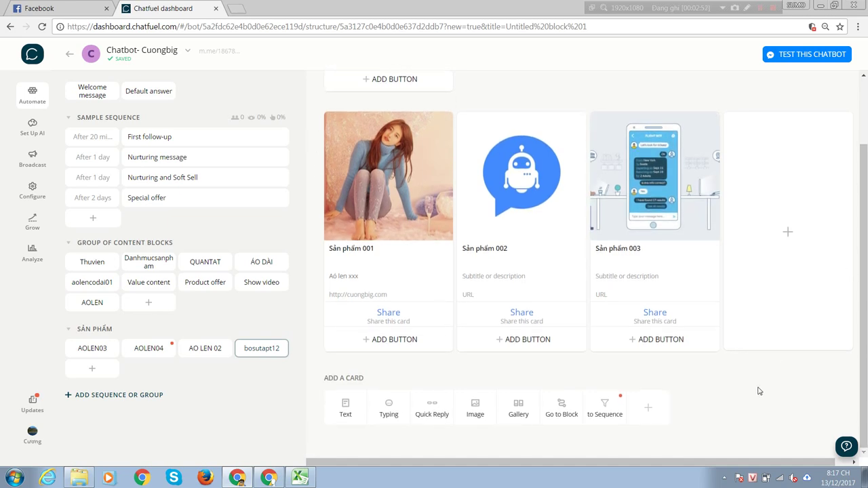
{"action": "left_click", "coordinate": [656, 411]}
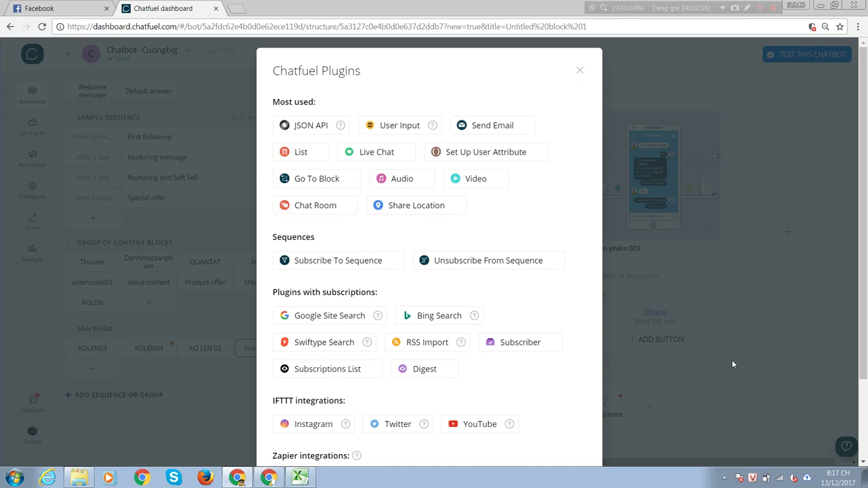
{"action": "left_click", "coordinate": [285, 151]}
{"action": "scroll", "coordinate": [553, 283], "scroll_direction": "down", "scroll_amount": 4}
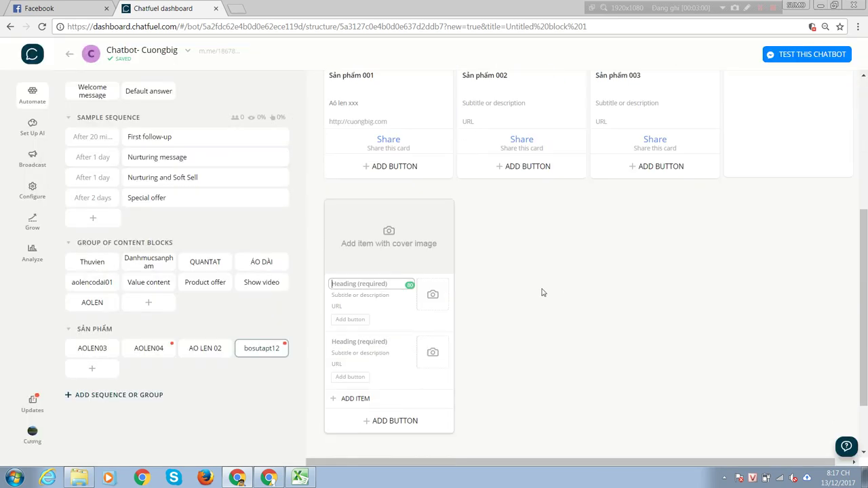
{"action": "scroll", "coordinate": [407, 325], "scroll_direction": "up", "scroll_amount": 1}
{"action": "scroll", "coordinate": [398, 215], "scroll_direction": "down", "scroll_amount": 1}
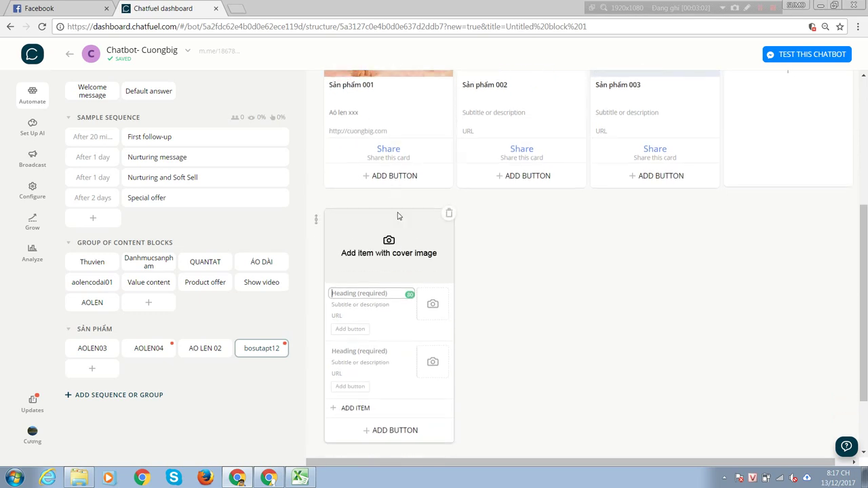
{"action": "scroll", "coordinate": [475, 244], "scroll_direction": "up", "scroll_amount": 3}
{"action": "scroll", "coordinate": [545, 276], "scroll_direction": "down", "scroll_amount": 3}
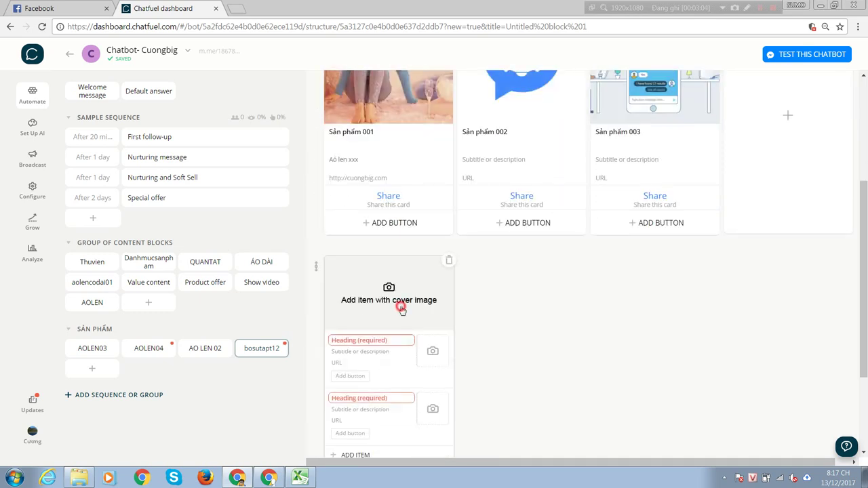
Add the 134602_mix_ao_len_co_lo_2 photo as the list's cover image, chat-bot-for-social-networking to its first regular item and CHATBOT to the second.
{"action": "left_click", "coordinate": [399, 299]}
{"action": "double_click", "coordinate": [172, 144]}
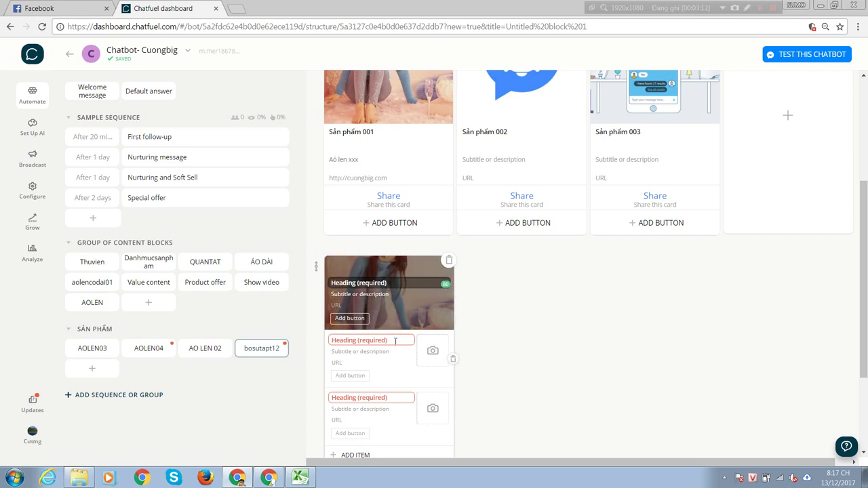
{"action": "left_click", "coordinate": [432, 350]}
{"action": "double_click", "coordinate": [305, 144]}
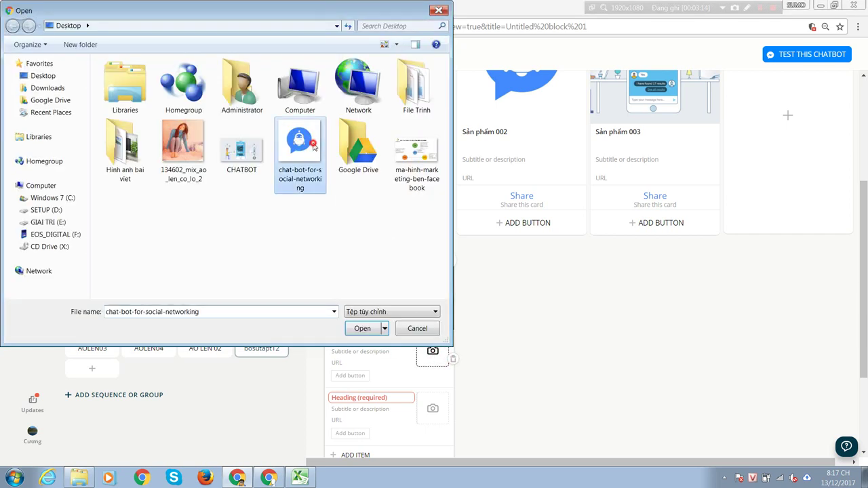
{"action": "scroll", "coordinate": [587, 313], "scroll_direction": "down", "scroll_amount": 1}
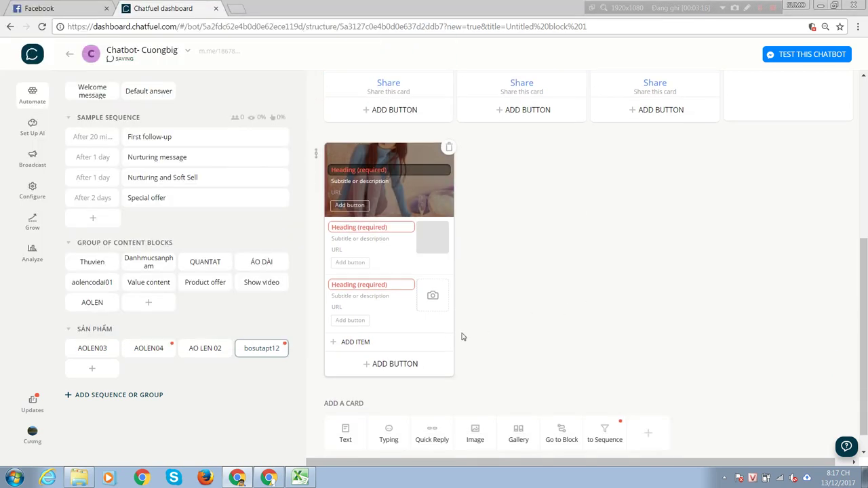
{"action": "left_click", "coordinate": [433, 298]}
{"action": "double_click", "coordinate": [304, 180]}
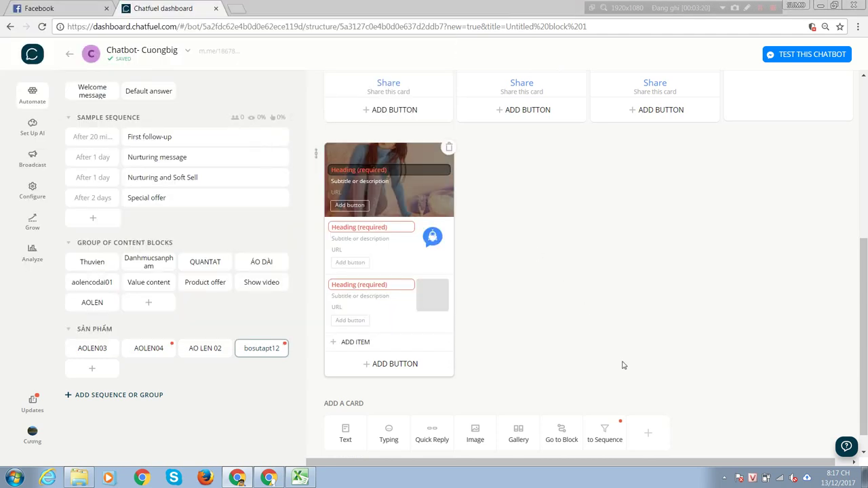
Enter the headings "Sản phẩm 01" and "Sản phẩm 02" for the two list items below the cover.
{"action": "left_click", "coordinate": [389, 228]}
{"action": "key", "text": "Caps_Lock"}
{"action": "type", "text": "Sản"}
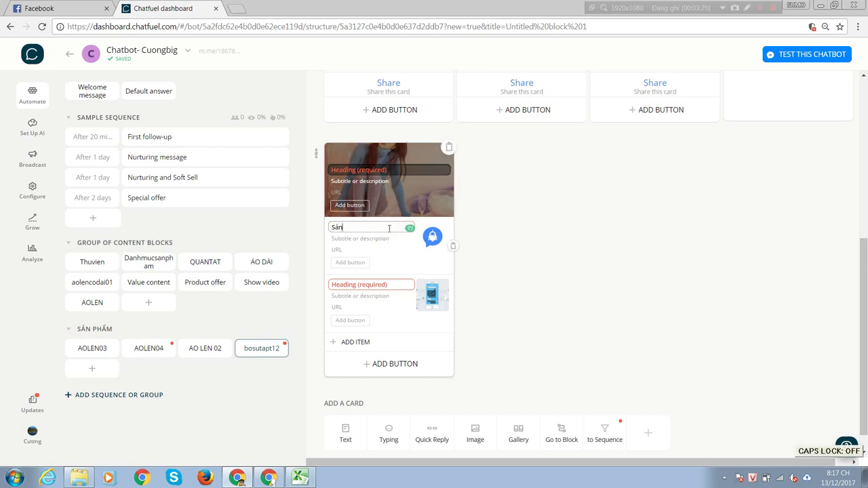
{"action": "type", "text": " phẩm 01"}
{"action": "left_click", "coordinate": [403, 280]}
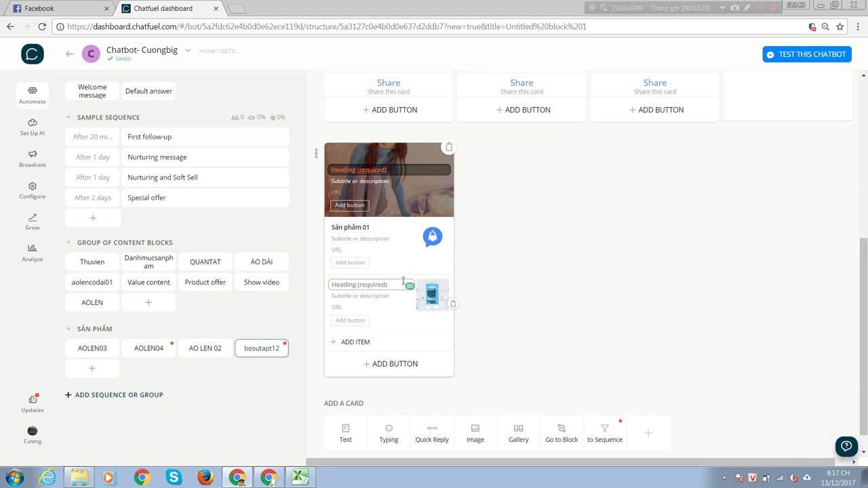
{"action": "key", "text": "Caps_Lock"}
{"action": "type", "text": "Sản phẩm 02"}
Add a button named "Mua Ngay" to both the Sản phẩm 01 and Sản phẩm 02 list items.
{"action": "left_click", "coordinate": [351, 262]}
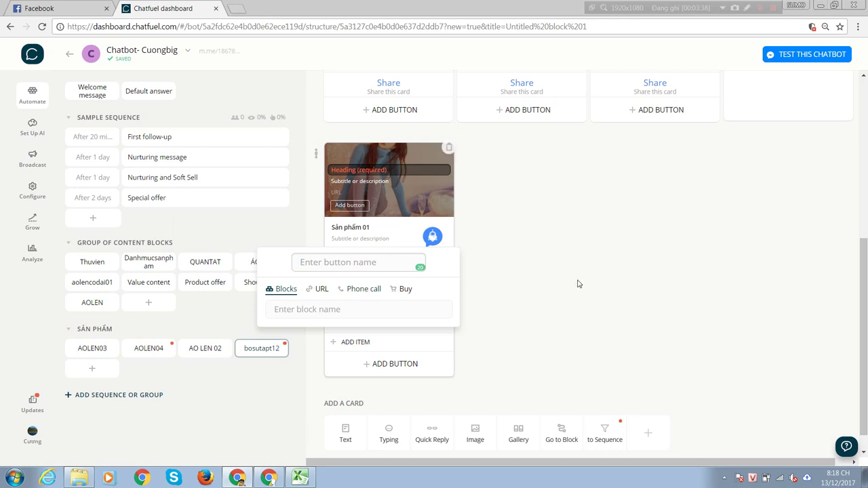
{"action": "key", "text": "Caps_Lock"}
{"action": "type", "text": "Mua "}
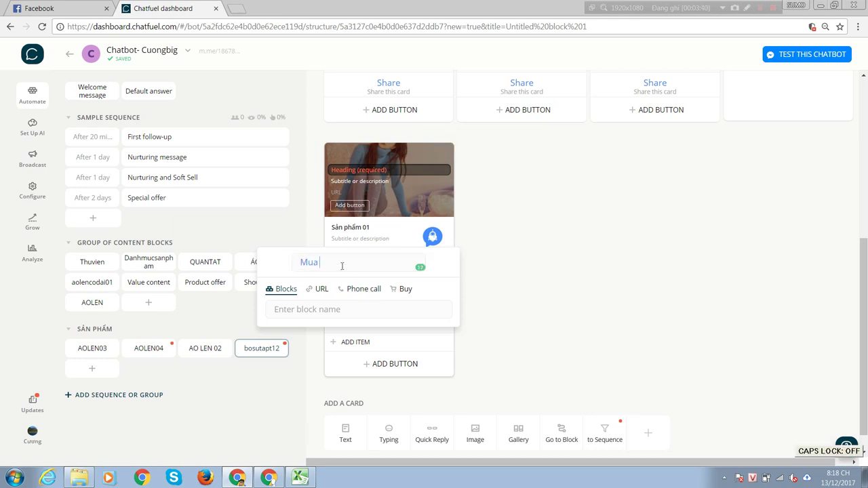
{"action": "type", "text": "Ngay"}
{"action": "left_click", "coordinate": [517, 274]}
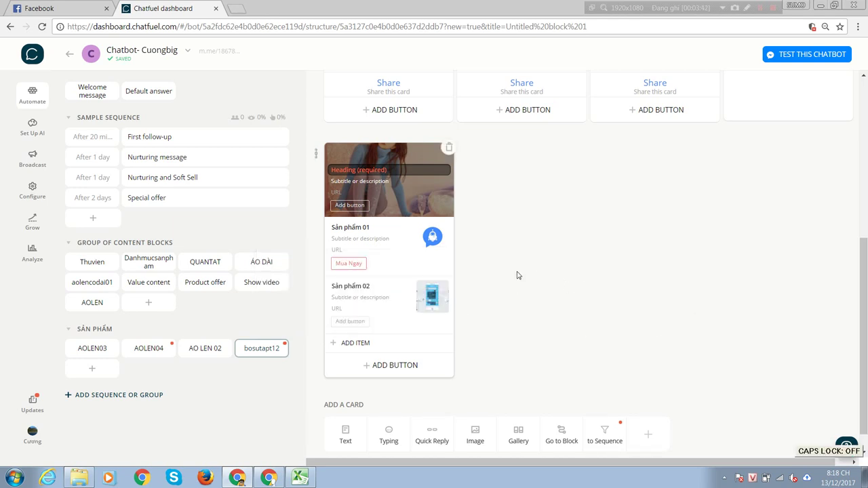
{"action": "left_click", "coordinate": [341, 321]}
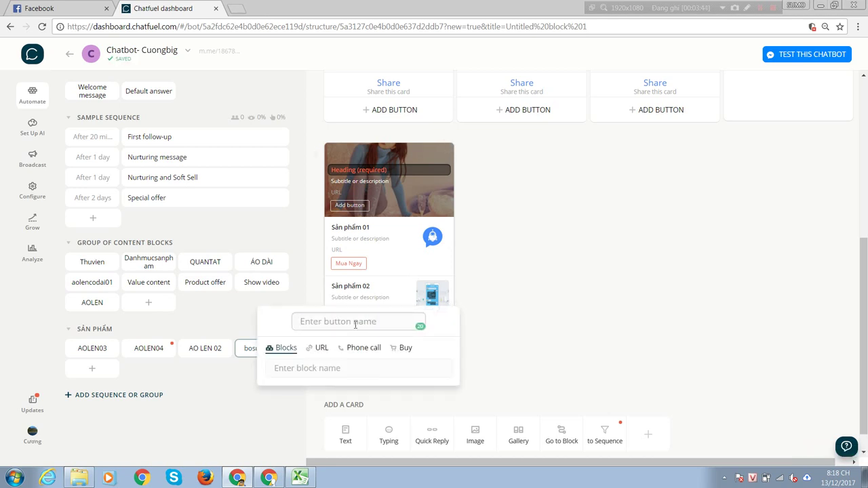
{"action": "type", "text": "Mua Ngay"}
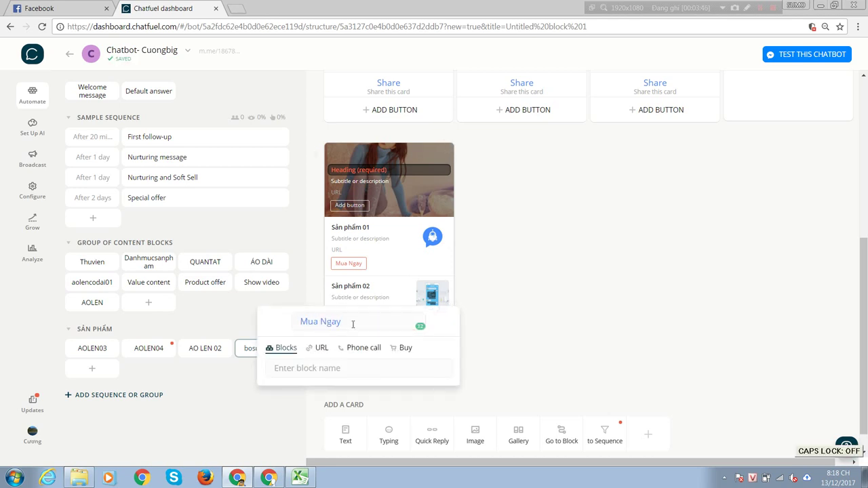
{"action": "left_click", "coordinate": [649, 348]}
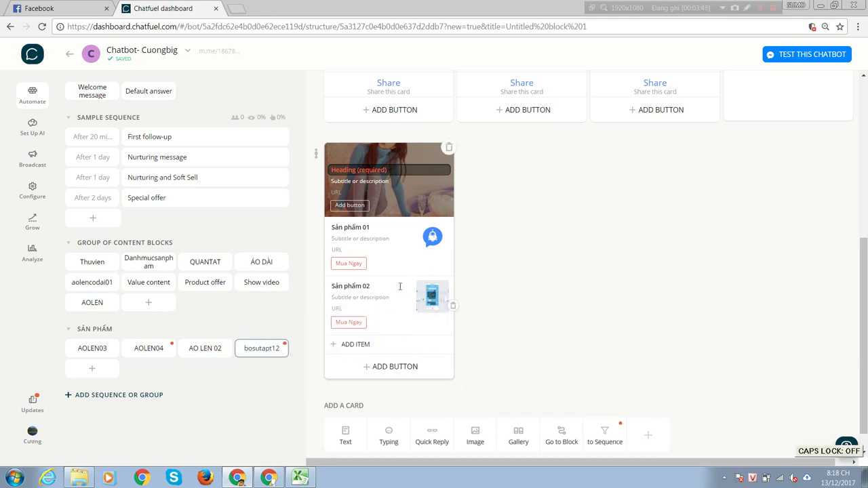
Link the Mua Ngay button of the Sản phẩm 01 list item to the AOLEN03 block.
{"action": "scroll", "coordinate": [516, 309], "scroll_direction": "up", "scroll_amount": 2}
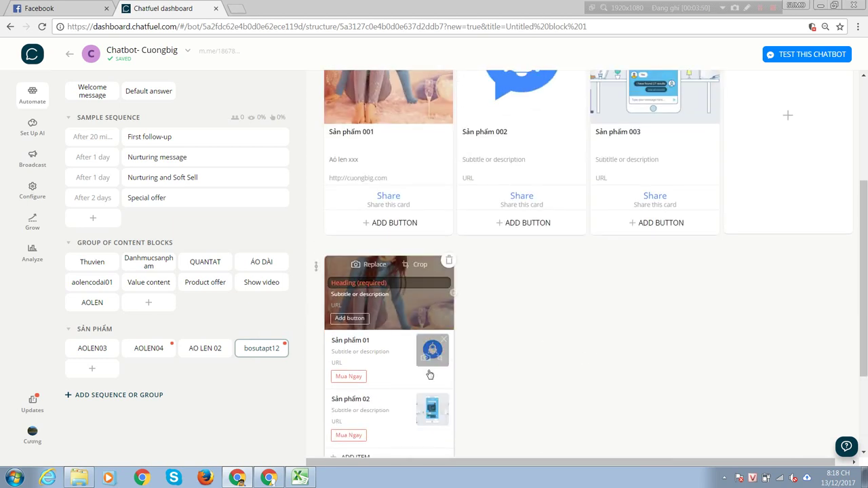
{"action": "left_click", "coordinate": [359, 376]}
{"action": "left_click", "coordinate": [317, 421]}
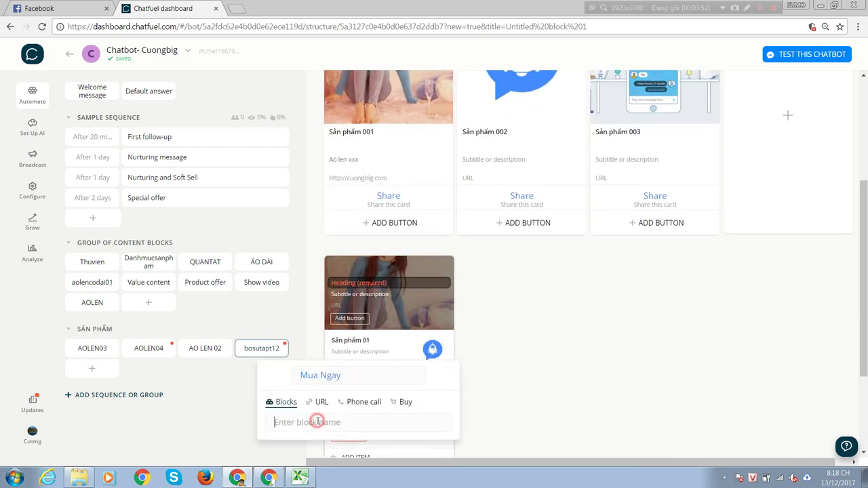
{"action": "scroll", "coordinate": [345, 364], "scroll_direction": "down", "scroll_amount": 4}
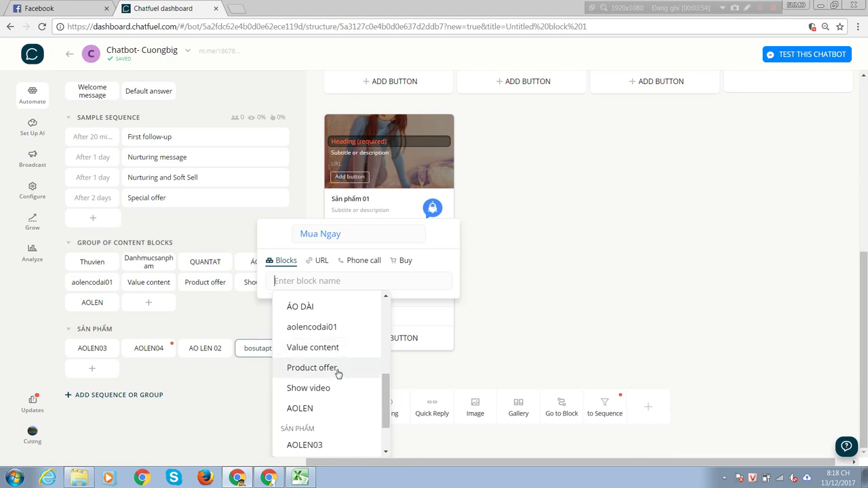
{"action": "scroll", "coordinate": [330, 386], "scroll_direction": "down", "scroll_amount": 1}
{"action": "left_click", "coordinate": [323, 386]}
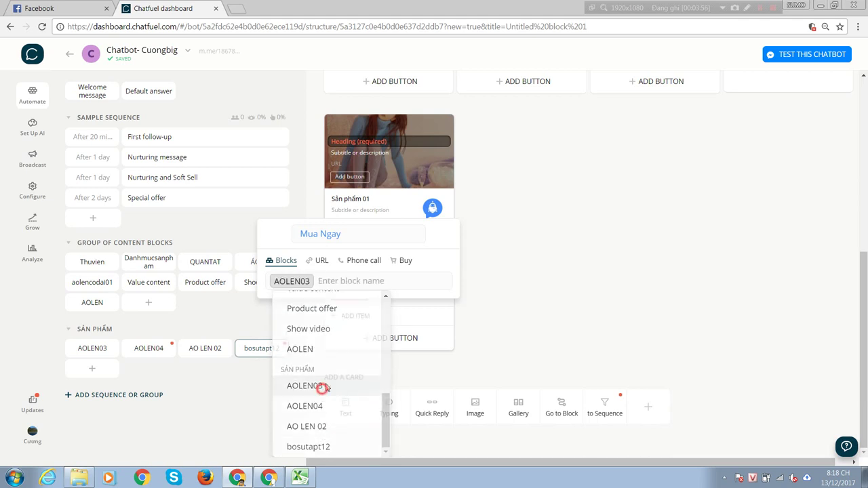
{"action": "left_click", "coordinate": [560, 300]}
Link the Mua Ngay button of the Sản phẩm 02 list item to the AO LEN 02 block.
{"action": "left_click", "coordinate": [352, 295]}
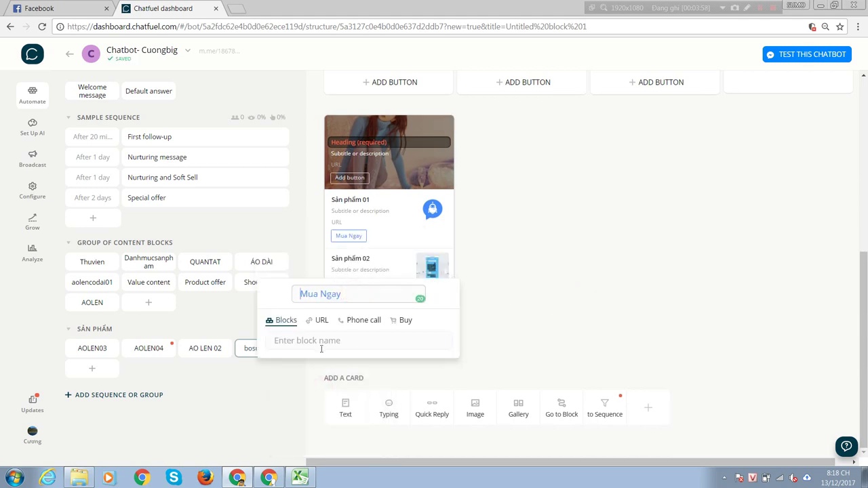
{"action": "left_click", "coordinate": [321, 341]}
{"action": "scroll", "coordinate": [328, 397], "scroll_direction": "down", "scroll_amount": 6}
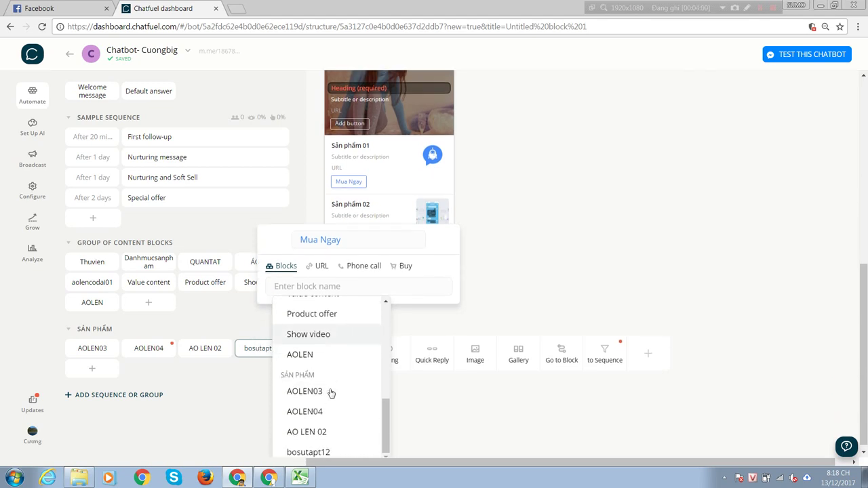
{"action": "left_click", "coordinate": [323, 426]}
{"action": "left_click", "coordinate": [562, 316]}
In the AOLEN03 block, add bosutapt12 as another target block of the "Xem mẫu khác" button.
{"action": "scroll", "coordinate": [572, 341], "scroll_direction": "up", "scroll_amount": 5}
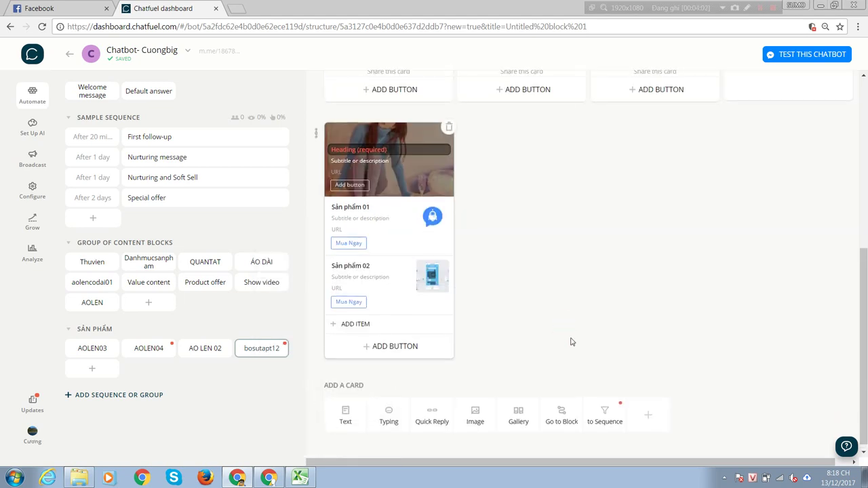
{"action": "scroll", "coordinate": [471, 262], "scroll_direction": "up", "scroll_amount": 1}
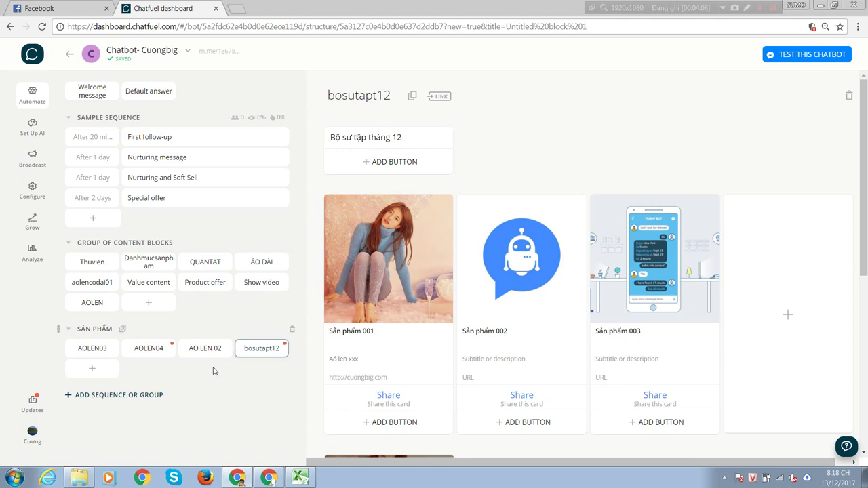
{"action": "left_click", "coordinate": [146, 350]}
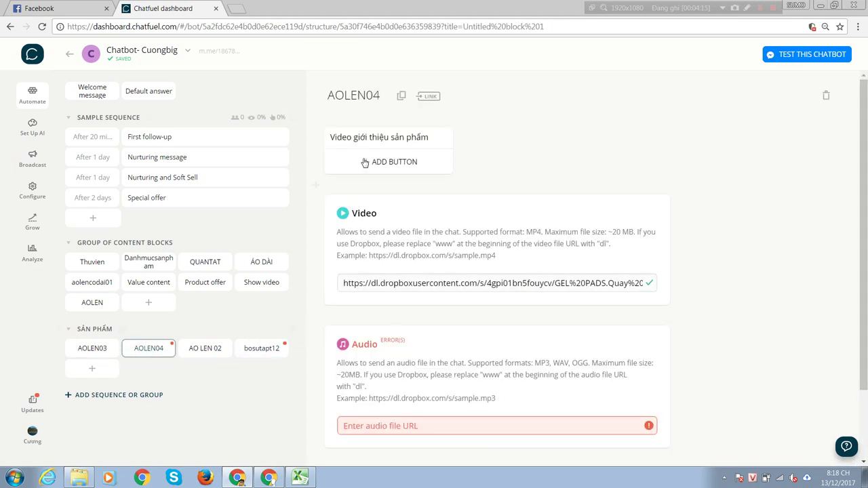
{"action": "left_click", "coordinate": [92, 349]}
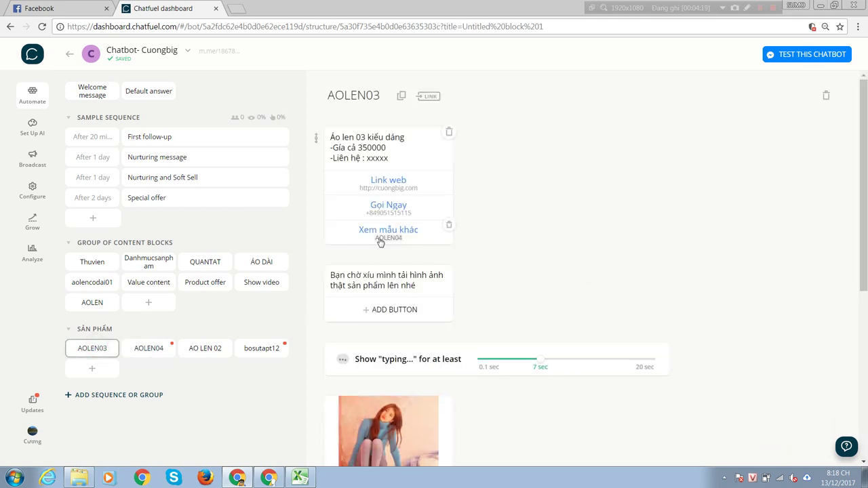
{"action": "left_click", "coordinate": [381, 240]}
{"action": "left_click", "coordinate": [362, 279]}
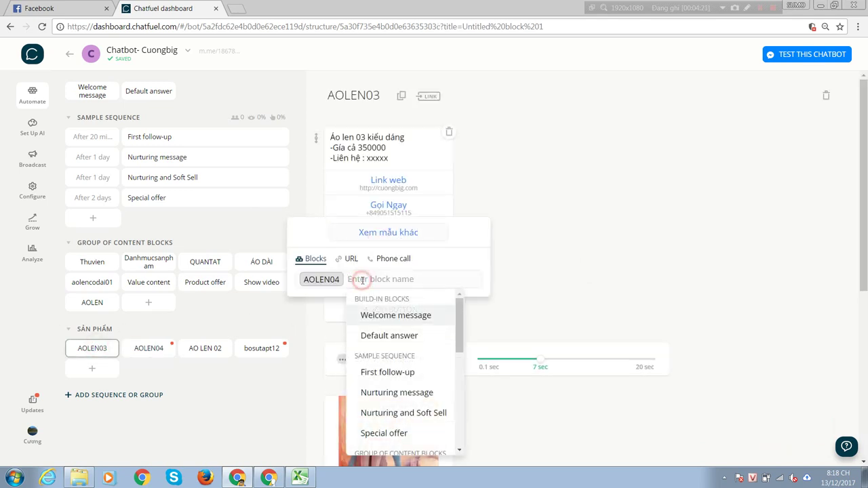
{"action": "left_click_drag", "start_coordinate": [459, 312], "coordinate": [460, 425]}
{"action": "left_click", "coordinate": [409, 444]}
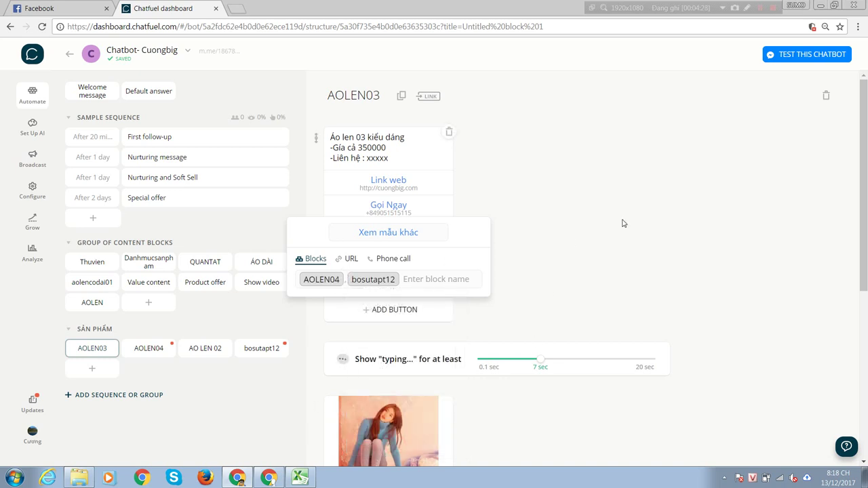
Test the chatbot in Messenger, choosing "Aó Len 03" from the greeting and "Xem mẫu khác" from the product message.
{"action": "left_click", "coordinate": [549, 225]}
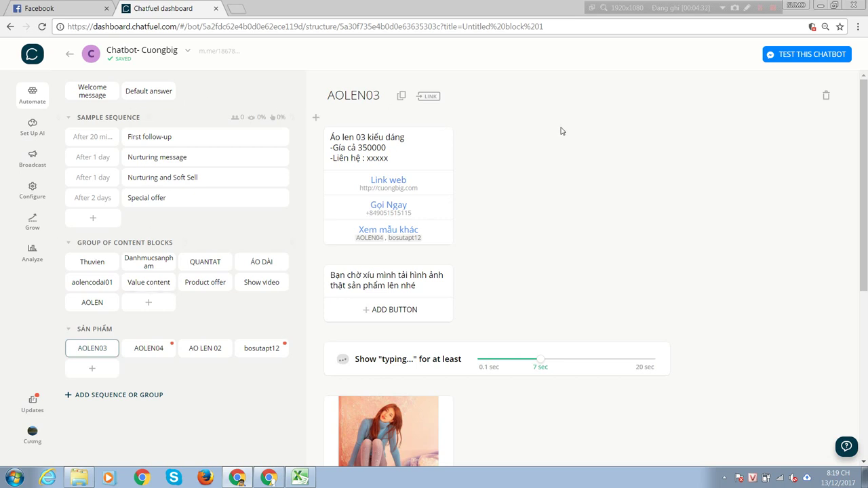
{"action": "left_click", "coordinate": [798, 61]}
{"action": "left_click", "coordinate": [778, 56]}
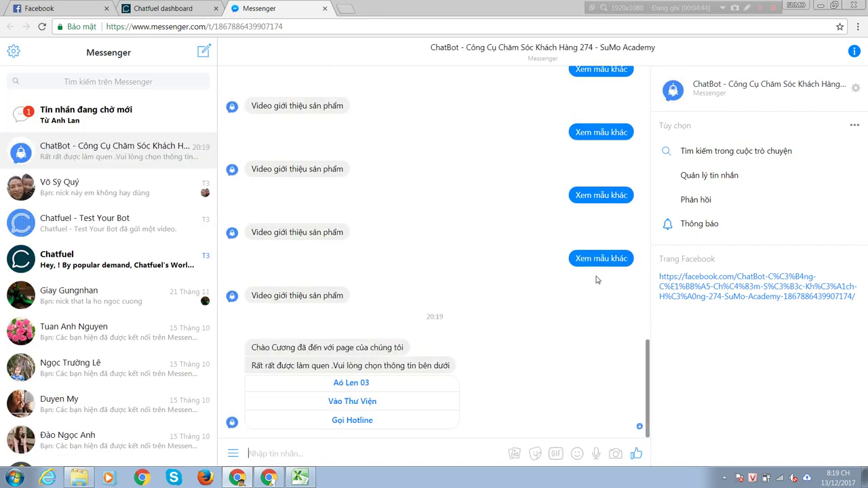
{"action": "left_click", "coordinate": [350, 385]}
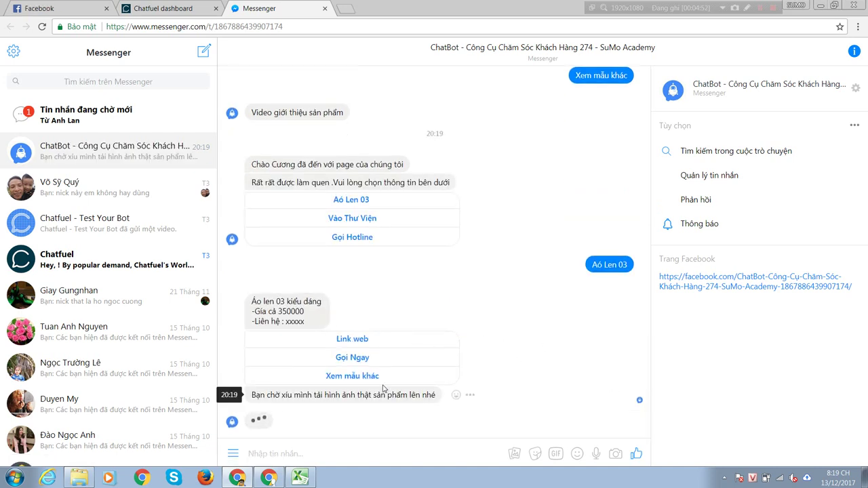
{"action": "left_click", "coordinate": [364, 376]}
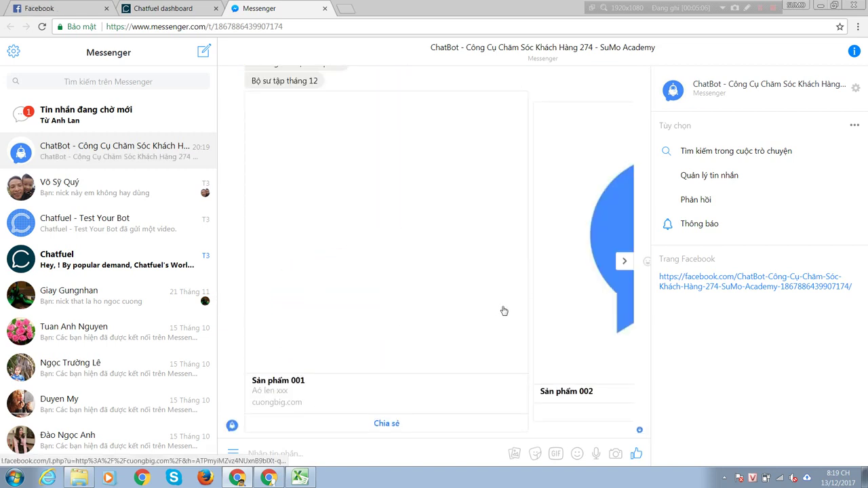
Examine the chatbot's reply in the conversation, including the images and the product cards of the "Bộ sư tập tháng 12" gallery.
{"action": "left_click", "coordinate": [623, 258]}
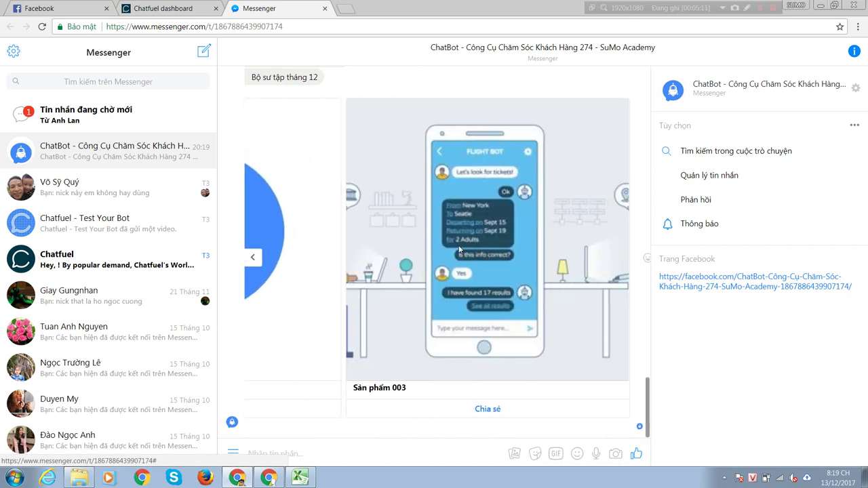
{"action": "left_click", "coordinate": [252, 258]}
{"action": "left_click", "coordinate": [252, 258]}
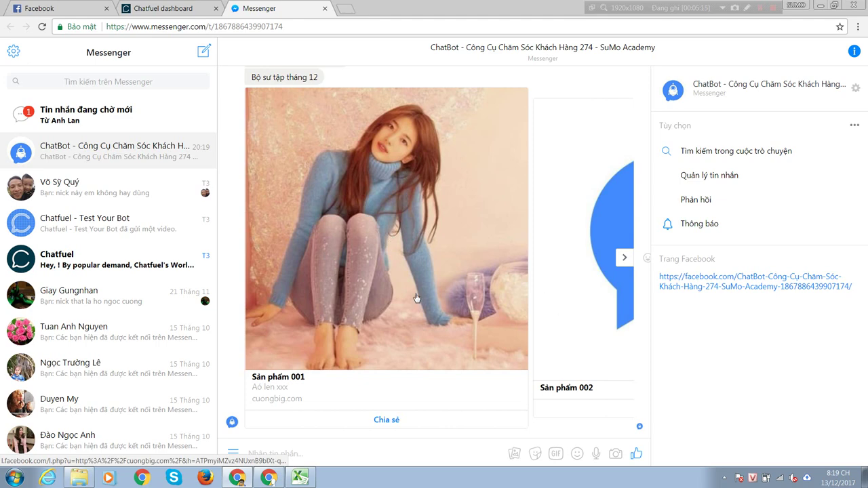
{"action": "scroll", "coordinate": [416, 298], "scroll_direction": "down", "scroll_amount": 5}
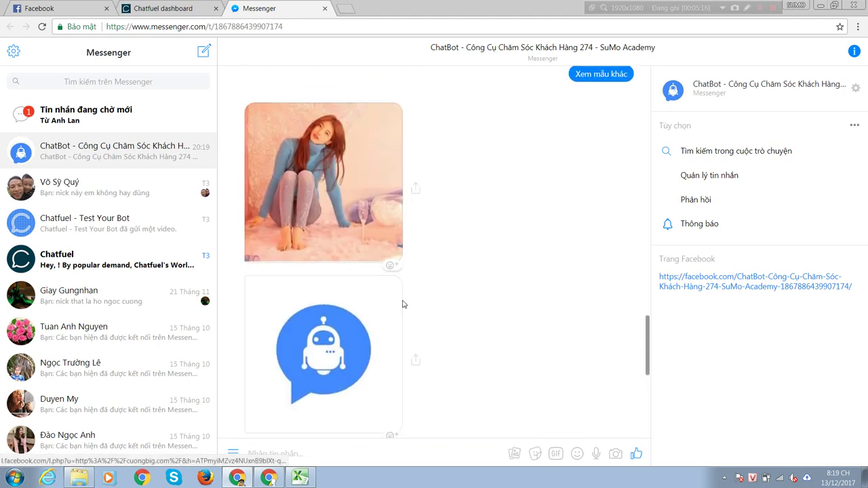
{"action": "scroll", "coordinate": [359, 348], "scroll_direction": "down", "scroll_amount": 3}
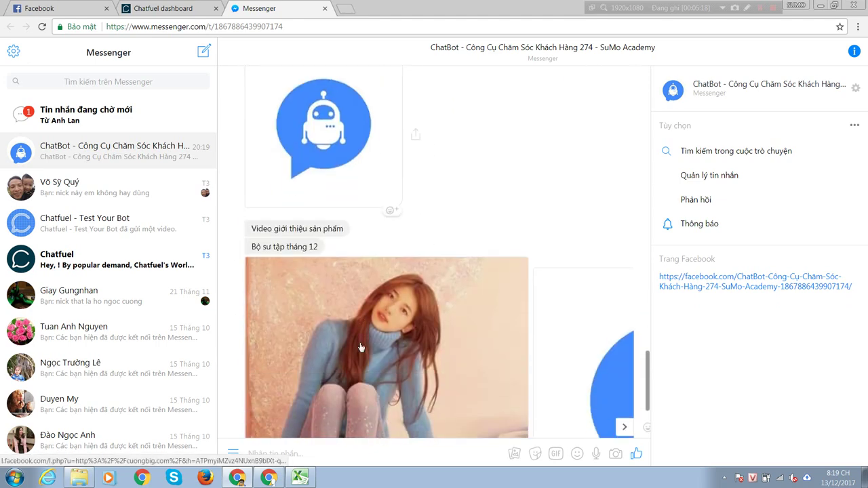
{"action": "scroll", "coordinate": [353, 305], "scroll_direction": "up", "scroll_amount": 5}
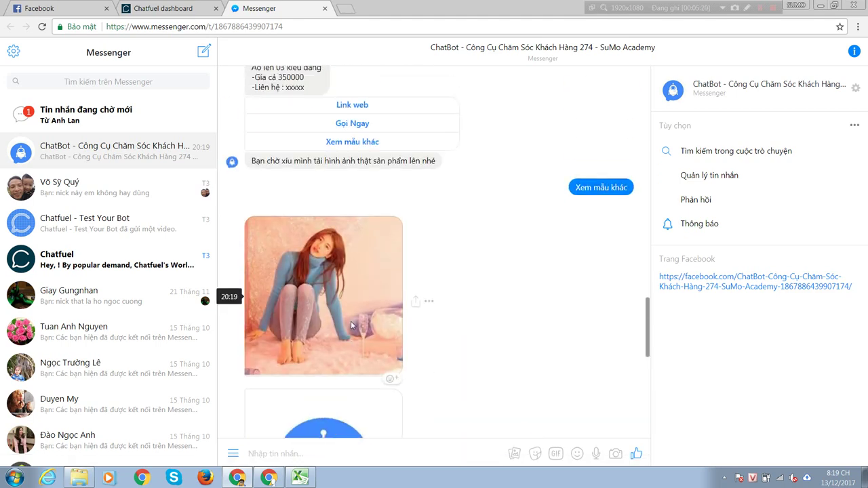
{"action": "scroll", "coordinate": [349, 330], "scroll_direction": "down", "scroll_amount": 1}
{"action": "scroll", "coordinate": [349, 330], "scroll_direction": "down", "scroll_amount": 2}
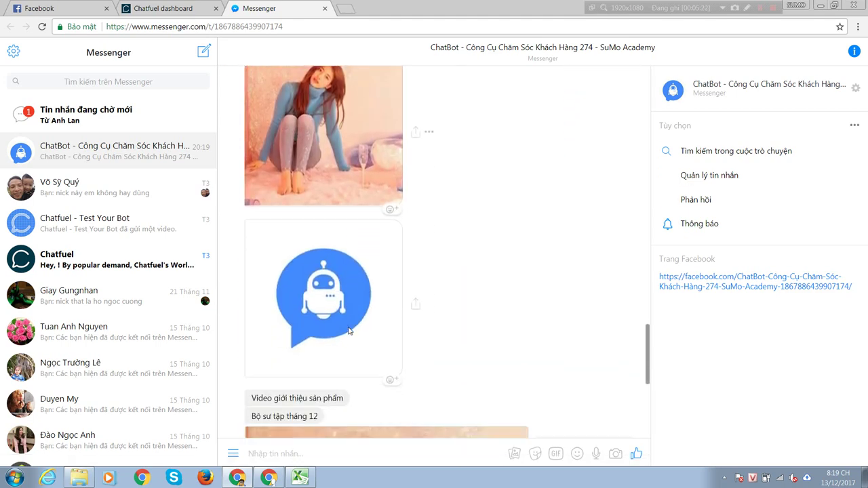
{"action": "scroll", "coordinate": [349, 332], "scroll_direction": "down", "scroll_amount": 4}
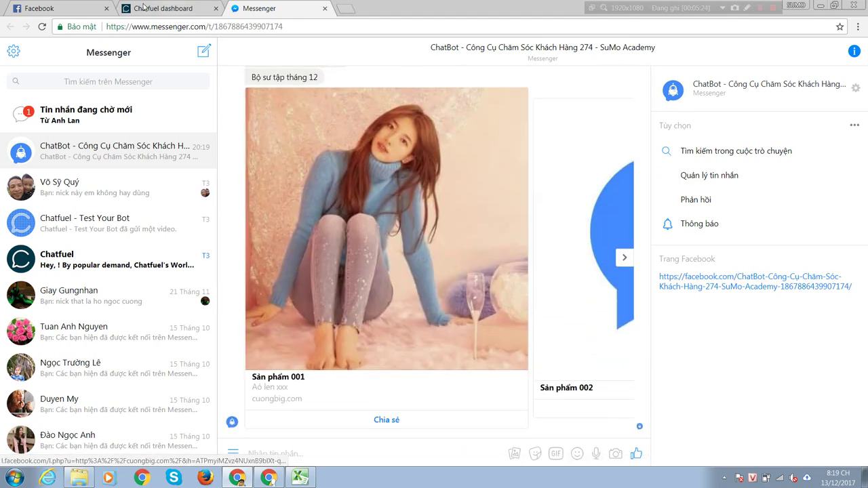
Switch back to the Chatfuel dashboard and review the text, typing and image cards of the AOLEN03 block.
{"action": "left_click", "coordinate": [162, 8]}
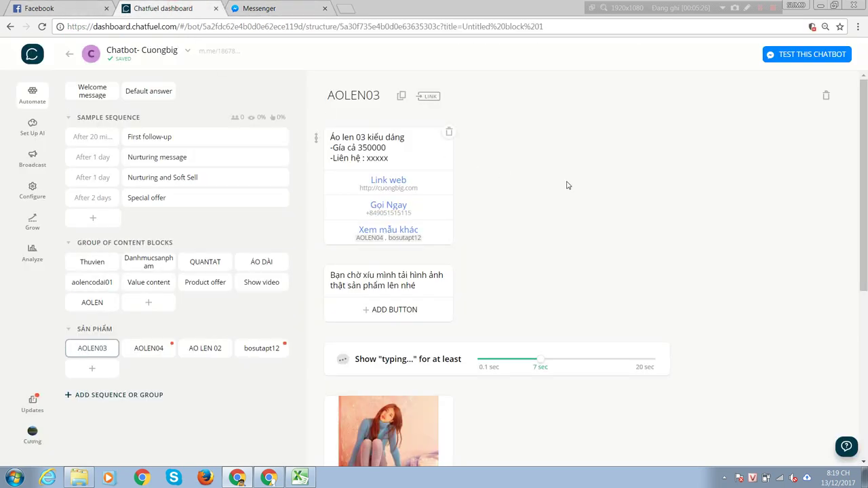
{"action": "scroll", "coordinate": [571, 243], "scroll_direction": "down", "scroll_amount": 4}
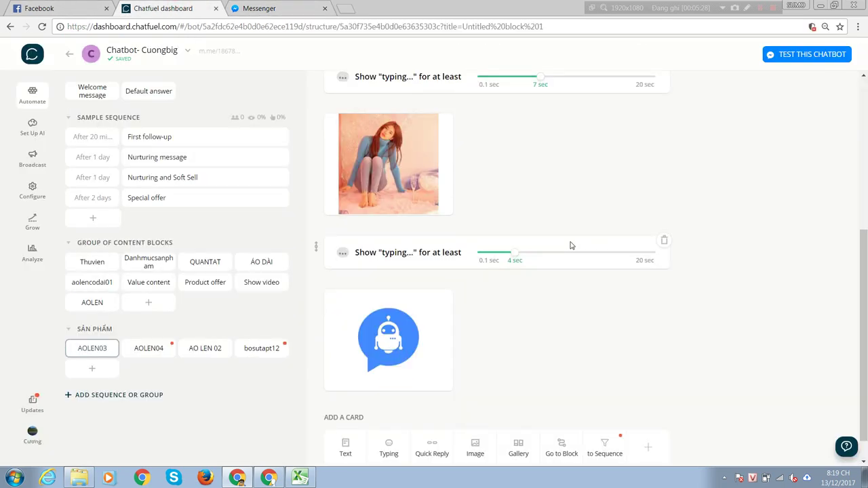
{"action": "scroll", "coordinate": [573, 251], "scroll_direction": "up", "scroll_amount": 3}
{"action": "scroll", "coordinate": [574, 268], "scroll_direction": "up", "scroll_amount": 2}
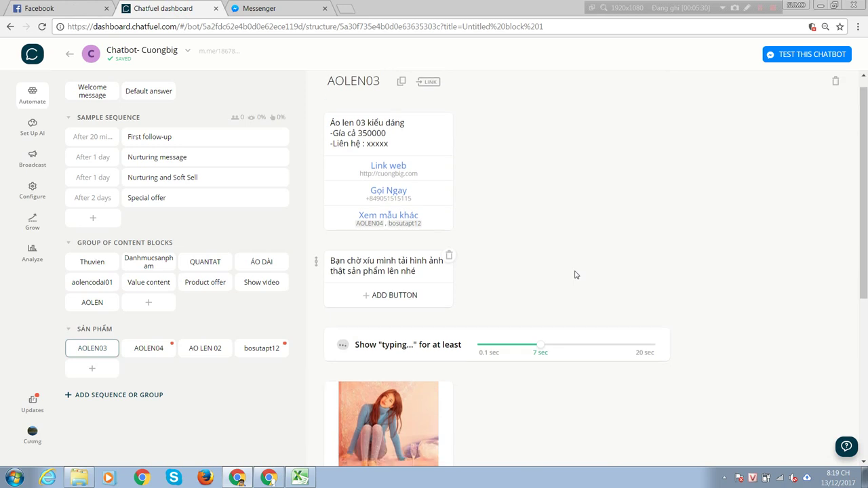
{"action": "scroll", "coordinate": [543, 298], "scroll_direction": "down", "scroll_amount": 4}
{"action": "scroll", "coordinate": [488, 339], "scroll_direction": "up", "scroll_amount": 5}
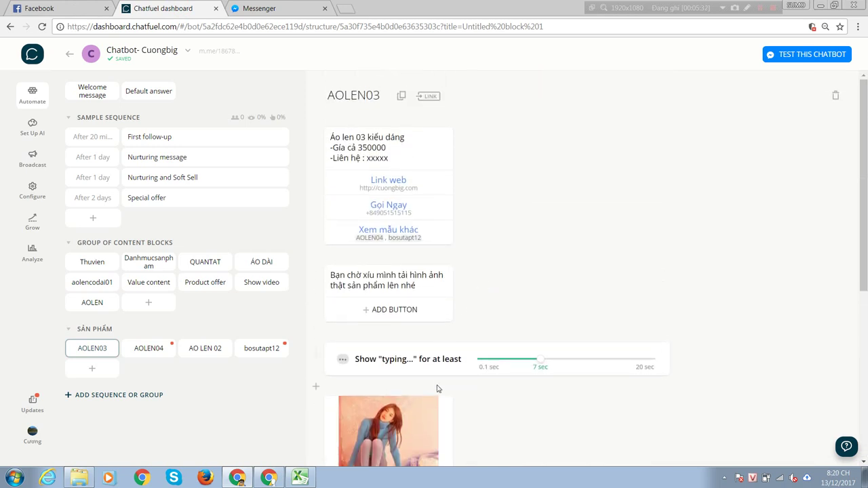
{"action": "scroll", "coordinate": [437, 384], "scroll_direction": "down", "scroll_amount": 5}
{"action": "scroll", "coordinate": [438, 370], "scroll_direction": "up", "scroll_amount": 3}
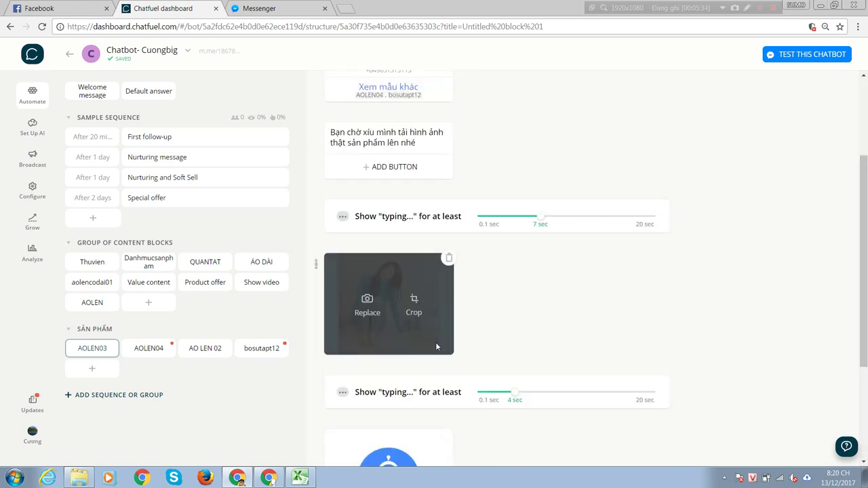
{"action": "scroll", "coordinate": [438, 346], "scroll_direction": "up", "scroll_amount": 2}
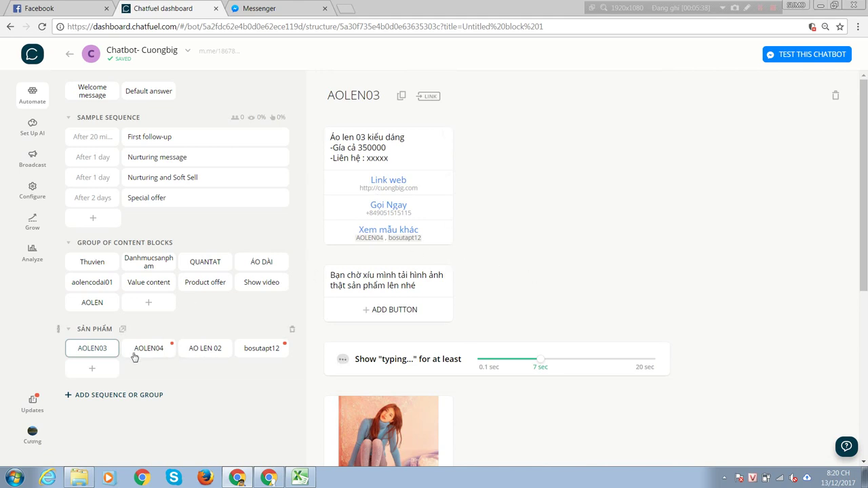
In the bosutapt12 block, set the heading of the list's cover item to "Bộ Sư Tập Tháng 12".
{"action": "left_click", "coordinate": [253, 352]}
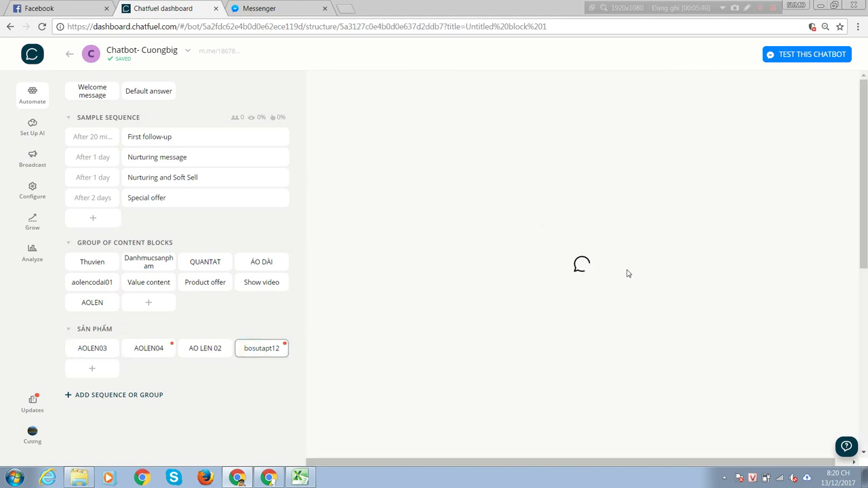
{"action": "scroll", "coordinate": [627, 273], "scroll_direction": "down", "scroll_amount": 4}
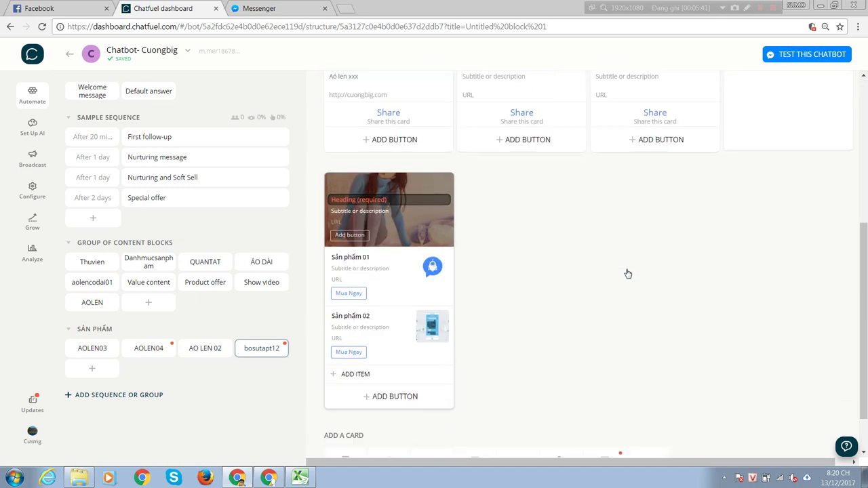
{"action": "left_click", "coordinate": [390, 201]}
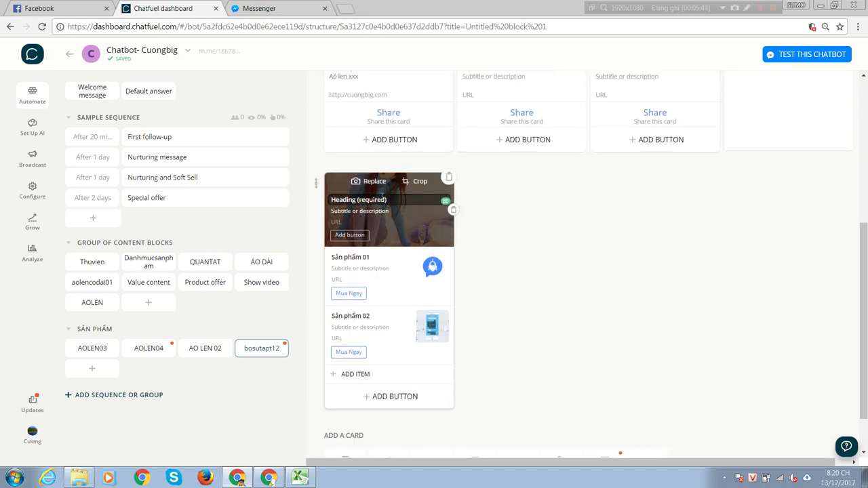
{"action": "key", "text": "Caps_Lock"}
{"action": "type", "text": "E"}
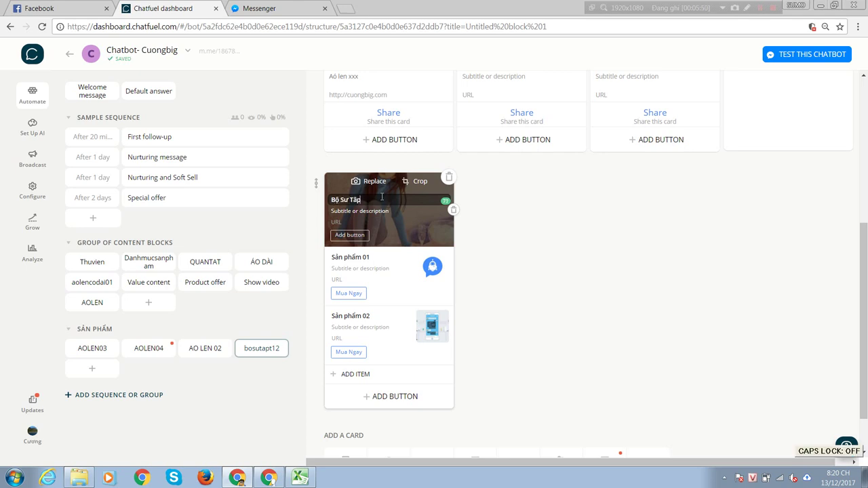
{"action": "type", "text": " Tháng 12"}
{"action": "left_click", "coordinate": [539, 262]}
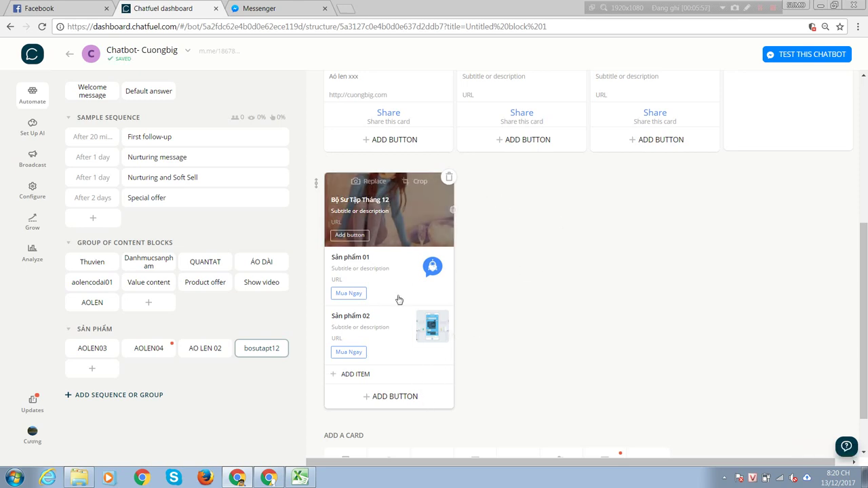
Switch to Messenger, request "Xem mẫu khác" again and examine the gallery and the product list with the Mua Ngay buttons.
{"action": "scroll", "coordinate": [488, 291], "scroll_direction": "up", "scroll_amount": 1}
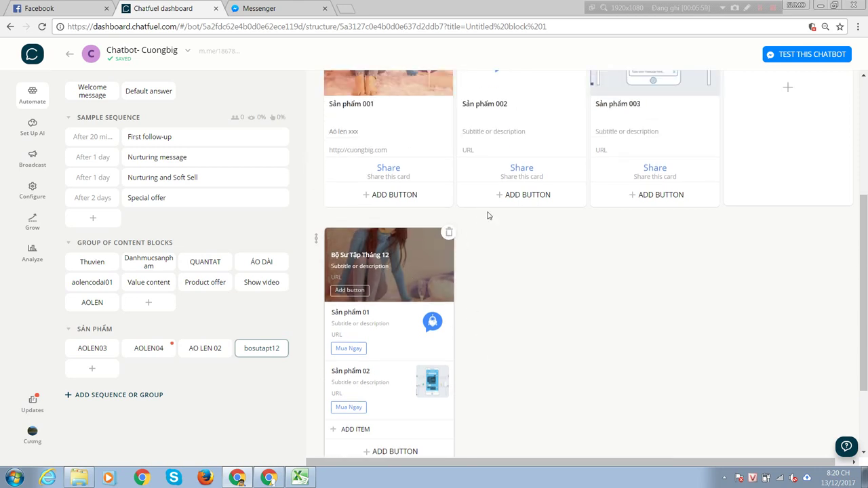
{"action": "scroll", "coordinate": [487, 216], "scroll_direction": "up", "scroll_amount": 2}
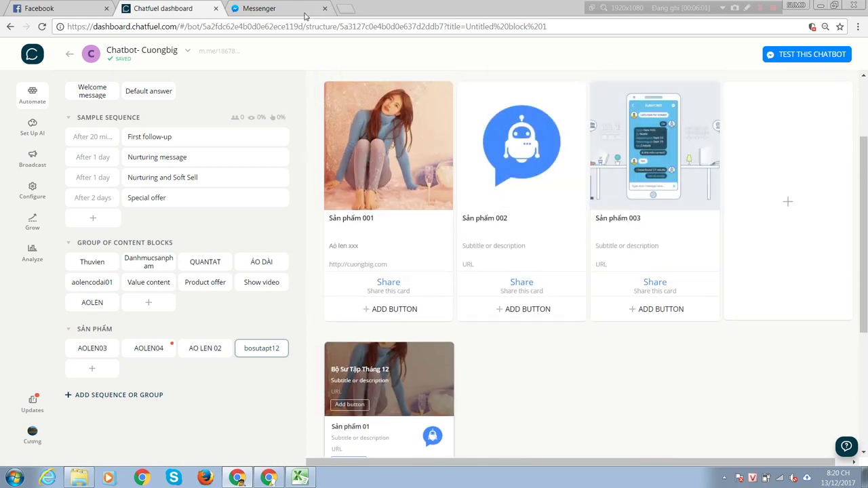
{"action": "left_click", "coordinate": [305, 13]}
{"action": "scroll", "coordinate": [378, 332], "scroll_direction": "up", "scroll_amount": 5}
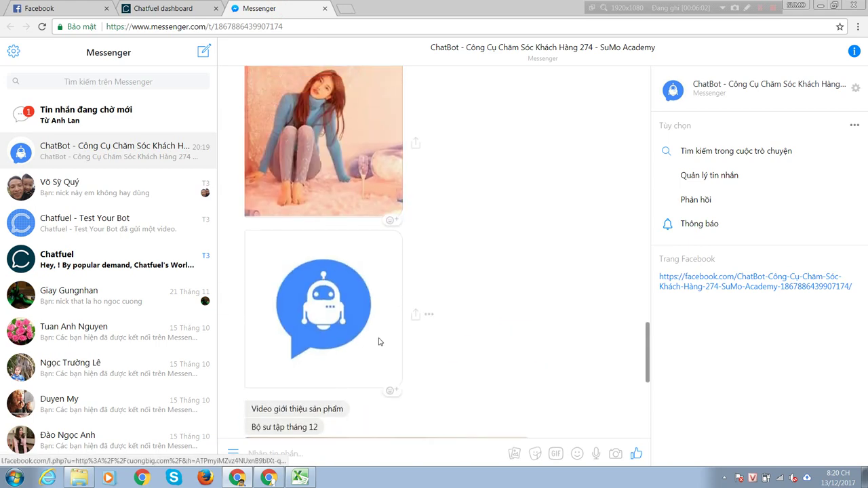
{"action": "scroll", "coordinate": [378, 342], "scroll_direction": "down", "scroll_amount": 5}
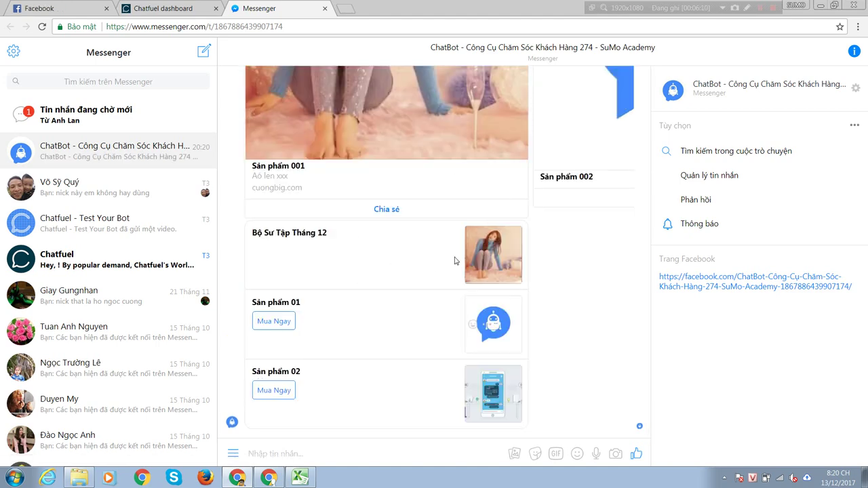
{"action": "scroll", "coordinate": [494, 247], "scroll_direction": "up", "scroll_amount": 2}
{"action": "scroll", "coordinate": [490, 258], "scroll_direction": "down", "scroll_amount": 2}
{"action": "scroll", "coordinate": [507, 411], "scroll_direction": "up", "scroll_amount": 5}
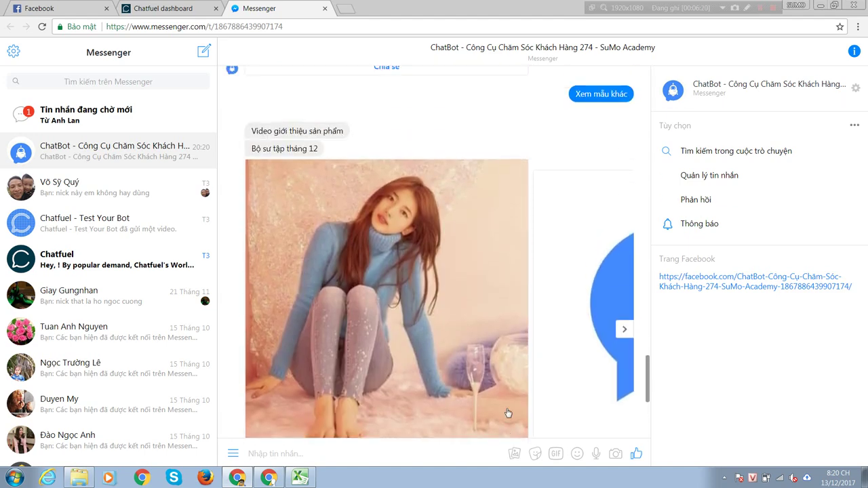
{"action": "scroll", "coordinate": [507, 412], "scroll_direction": "down", "scroll_amount": 2}
{"action": "scroll", "coordinate": [506, 411], "scroll_direction": "up", "scroll_amount": 1}
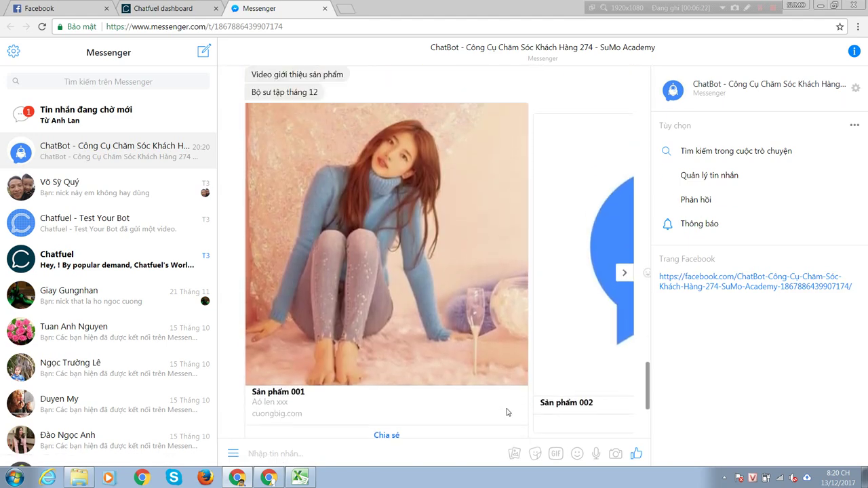